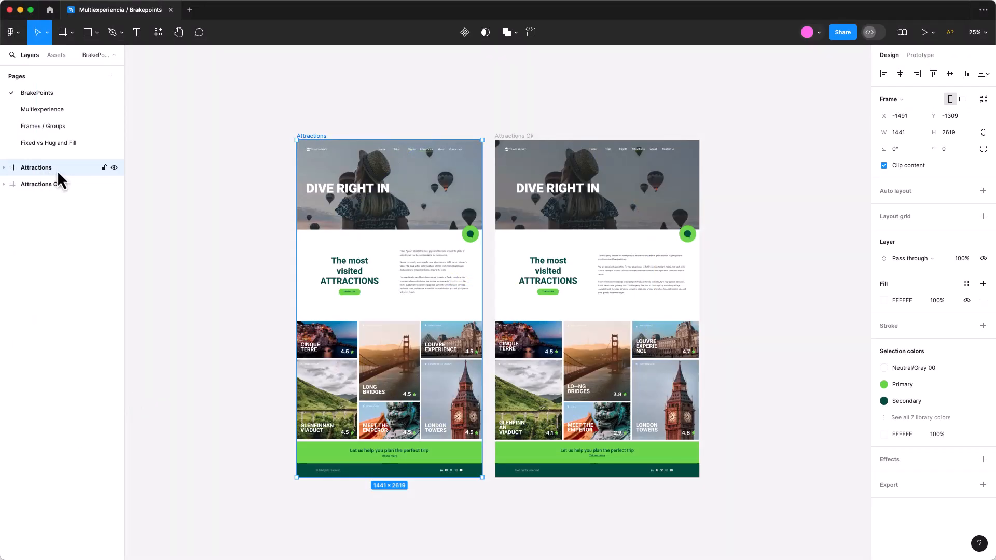
# - Try widening the Attractions frame from its left edge to about 1658 px, and undo the resize
pyautogui.click(48, 183)
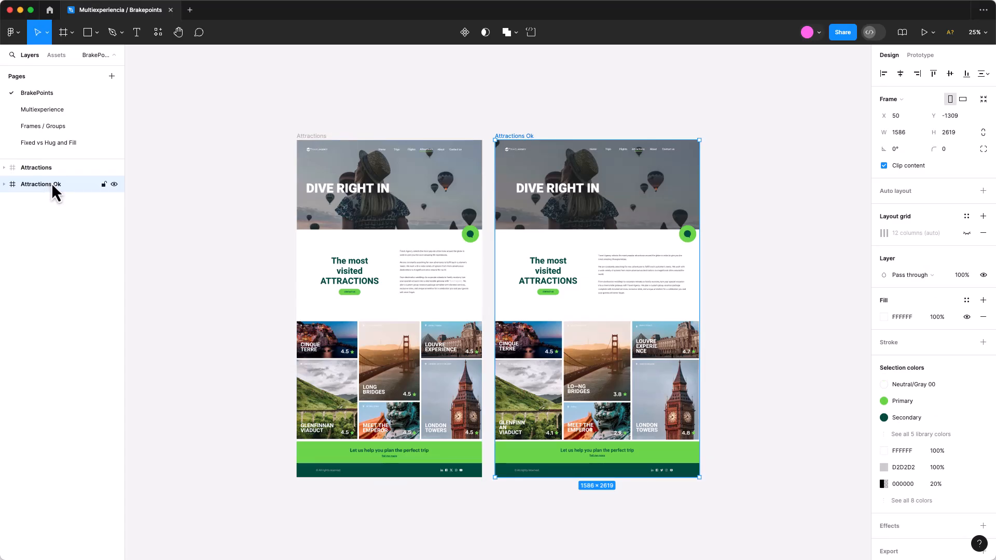
pyautogui.click(52, 172)
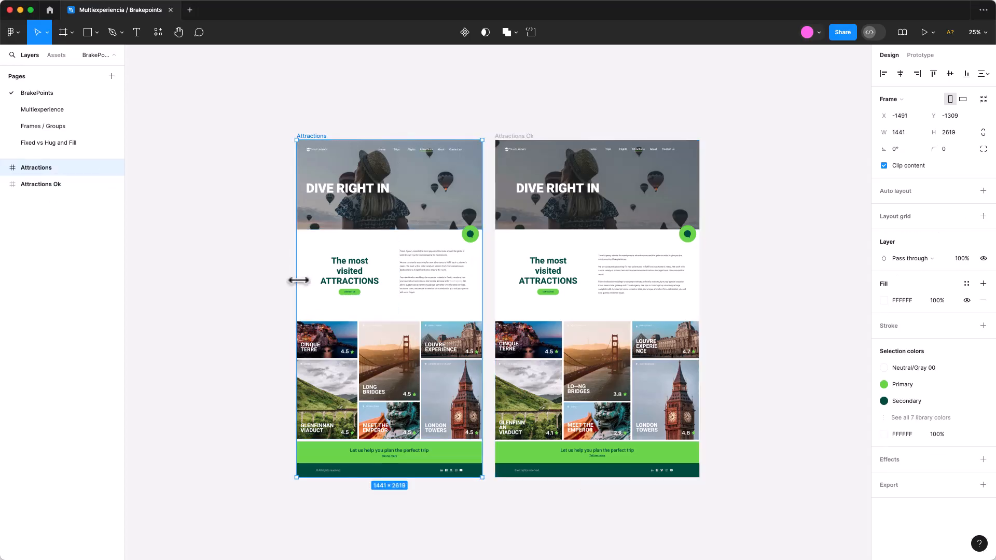
pyautogui.moveTo(297, 280); pyautogui.dragTo(268, 273)
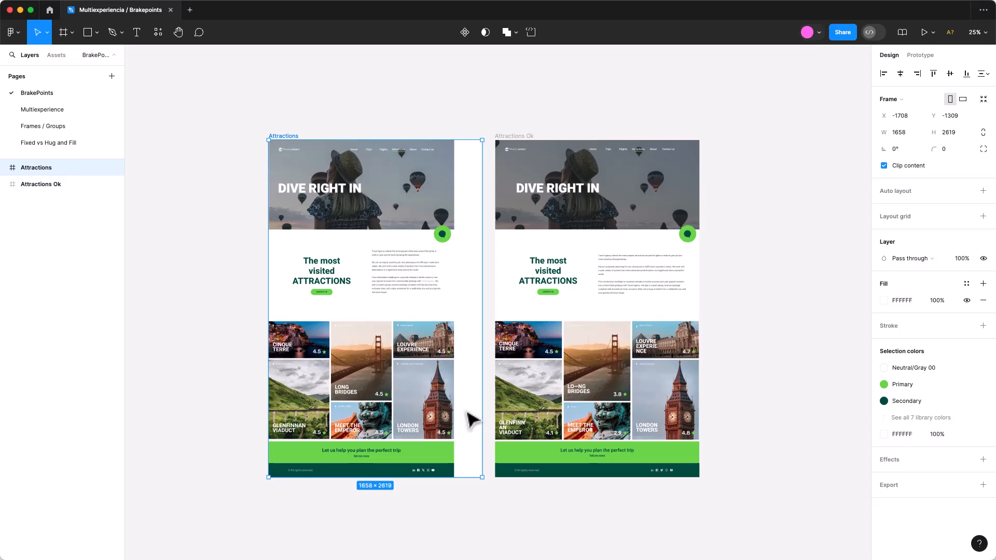
pyautogui.press('super+z')
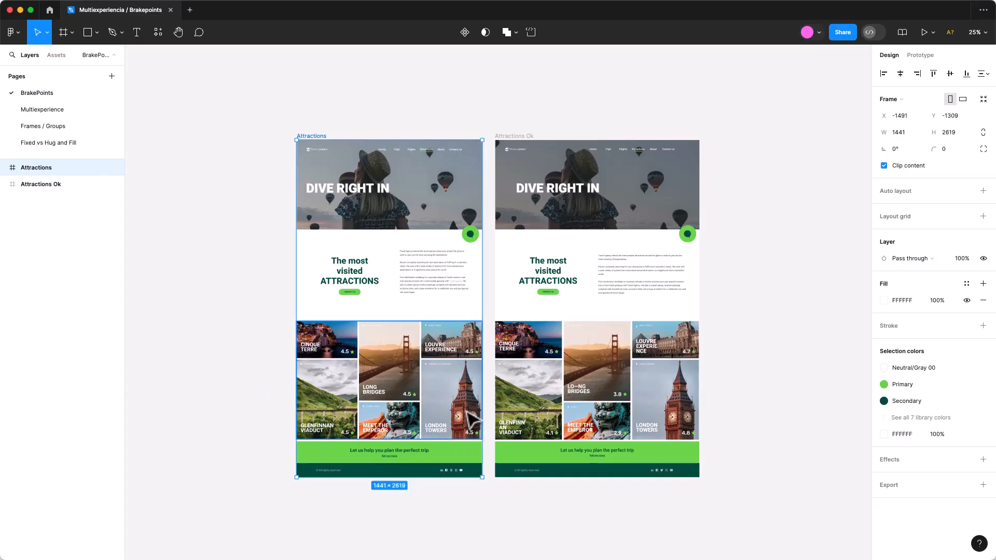
# - Try narrowing the Attractions frame from its left edge to about 1172 px, examine how its content is cropped, and undo the resize
pyautogui.moveTo(294, 343); pyautogui.dragTo(331, 343)
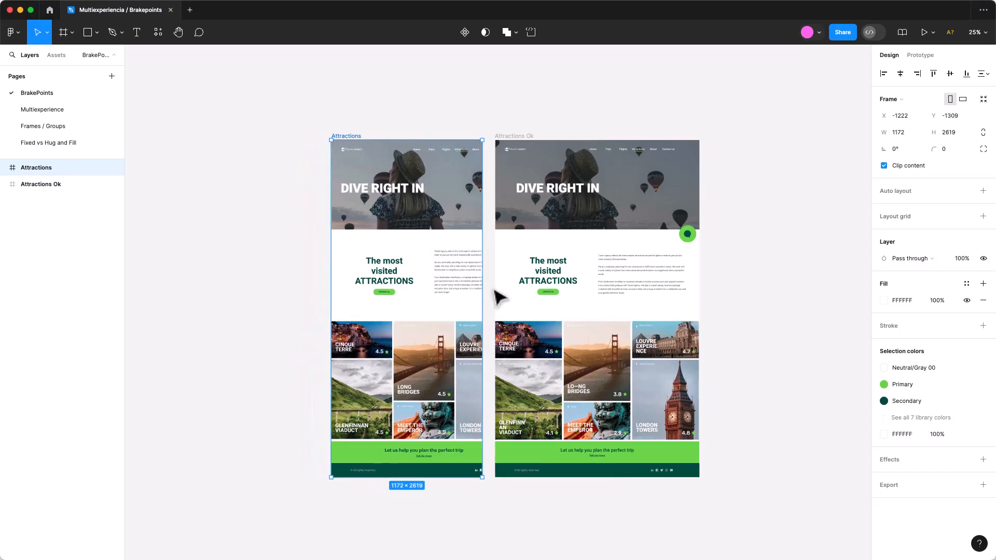
pyautogui.scroll(10, 485, 278)
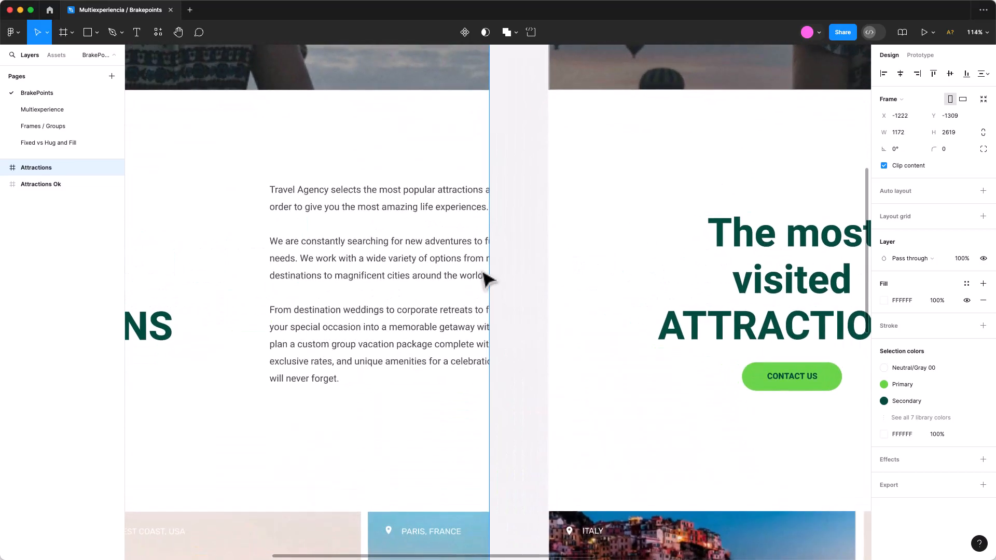
pyautogui.scroll(-10, 486, 279)
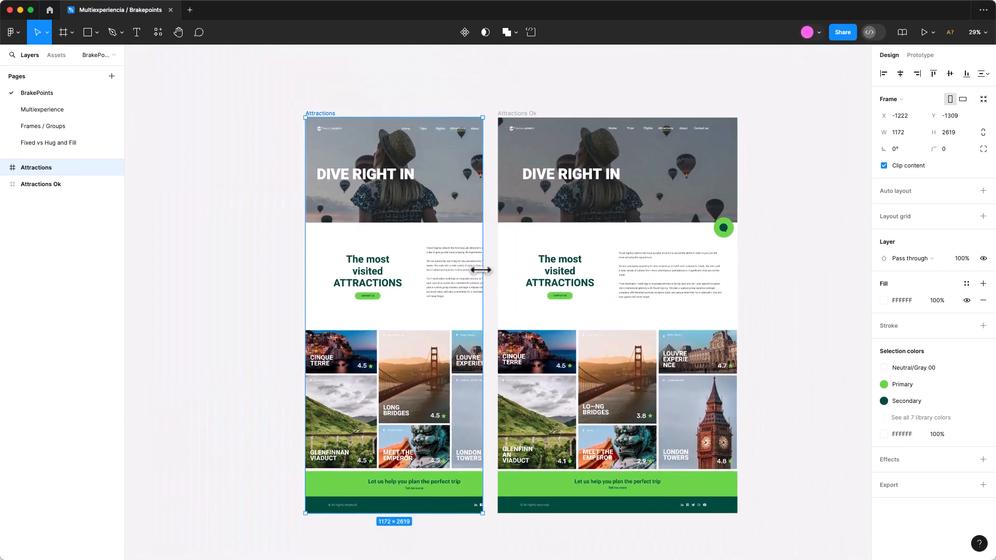
pyautogui.press('super+z')
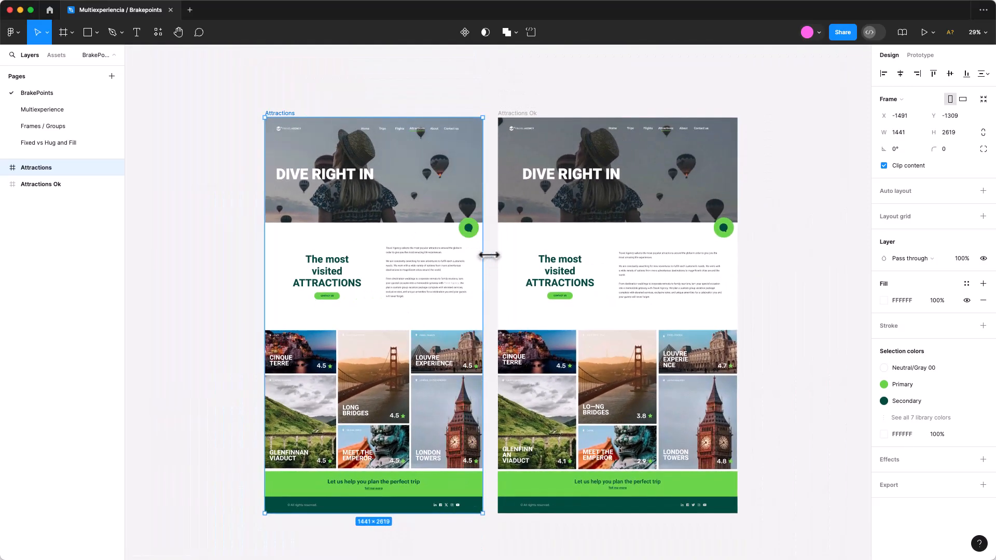
# - Try widening the Attractions Ok frame from its right edge to about 1687 px, and deselect it
pyautogui.click(533, 112)
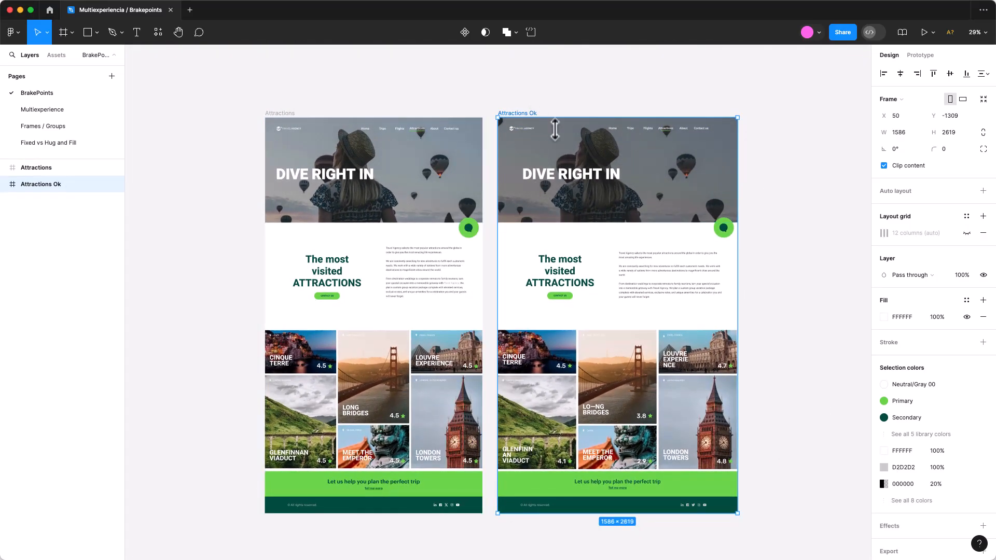
pyautogui.hscroll(5, 571, 150)
pyautogui.hscroll(1, 604, 167)
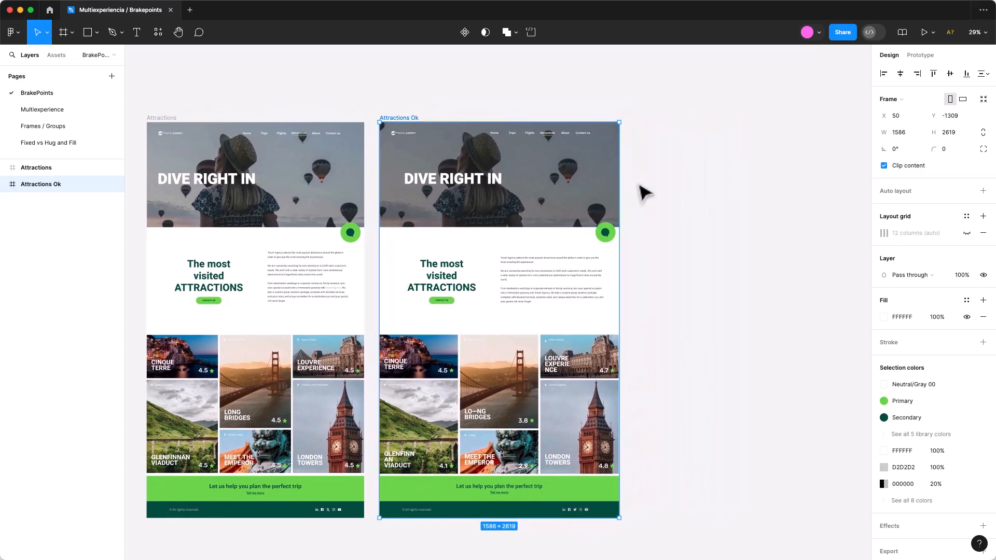
pyautogui.moveTo(621, 203)
pyautogui.mouseDown()
pyautogui.moveTo(661, 205)
pyautogui.moveTo(603, 210)
pyautogui.moveTo(635, 208)
pyautogui.mouseUp()
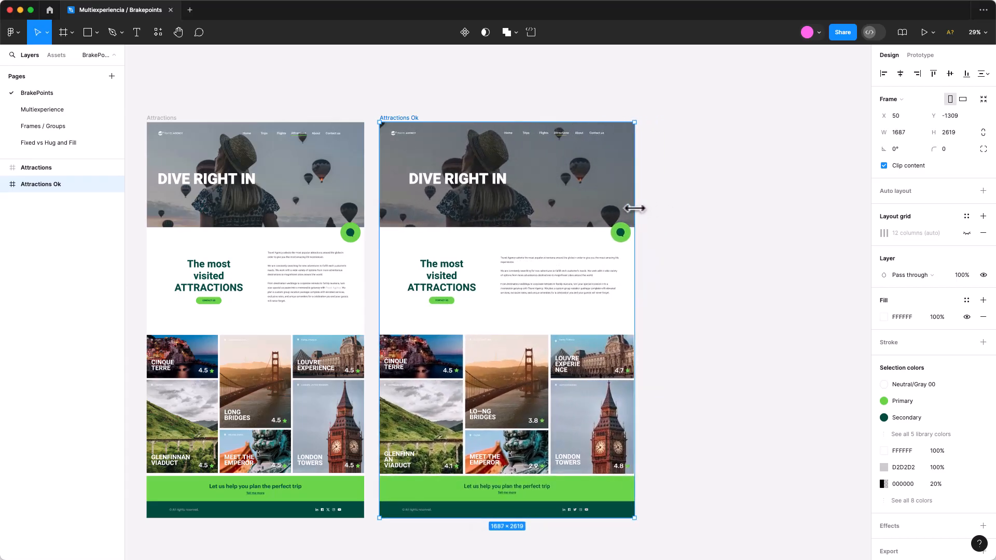
pyautogui.press('Escape')
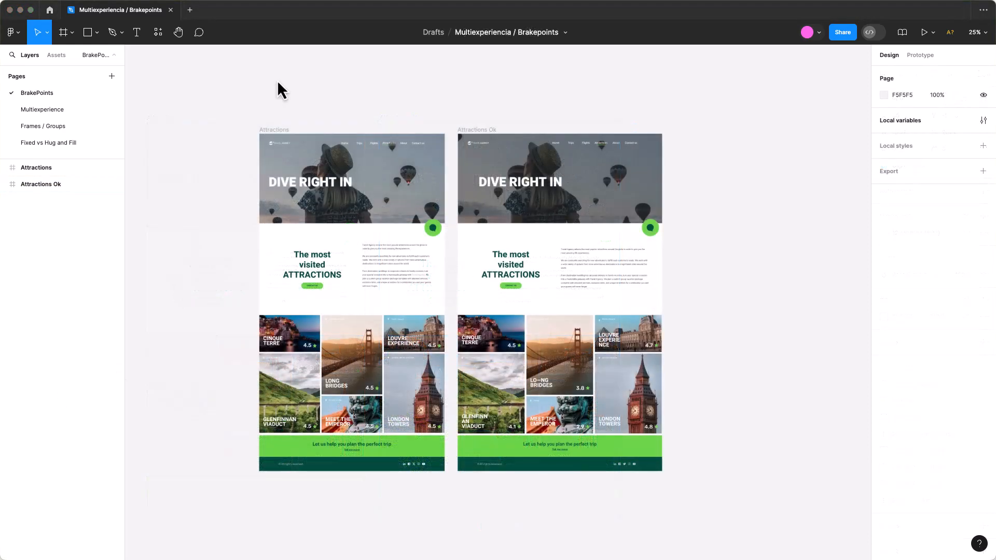
# - Try narrowing the Attractions Ok frame from its right edge to about 350 px, and undo the resize
pyautogui.click(485, 141)
pyautogui.moveTo(662, 285); pyautogui.dragTo(504, 282)
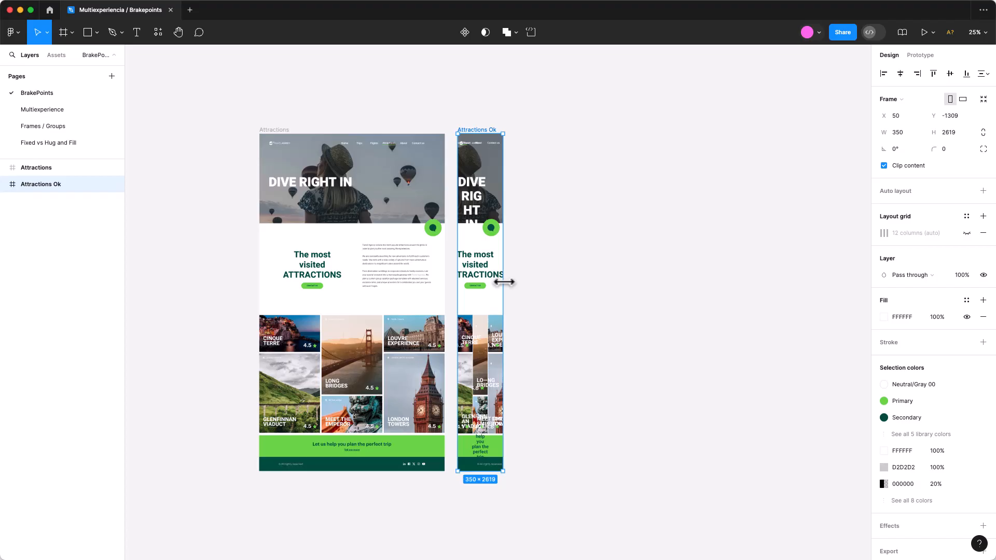
pyautogui.press('super+z')
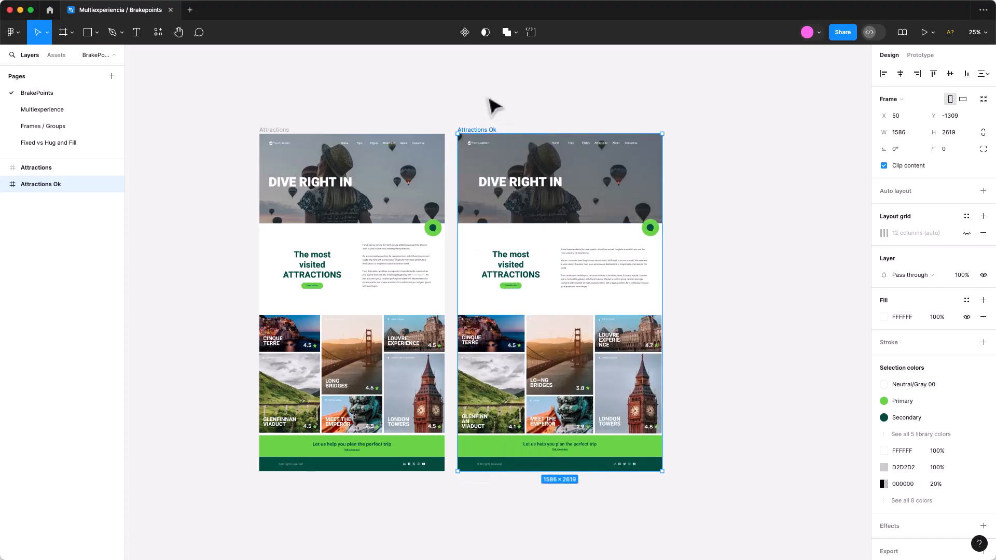
# - Open the Multiexperience page and examine the Attraction - Tablet and Attractions - Phone frames
pyautogui.click(48, 109)
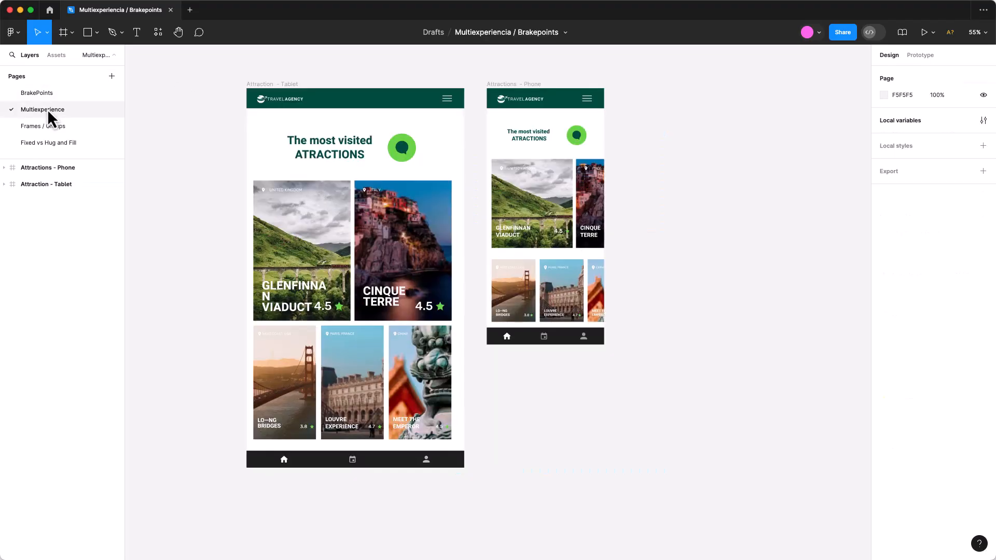
pyautogui.click(287, 86)
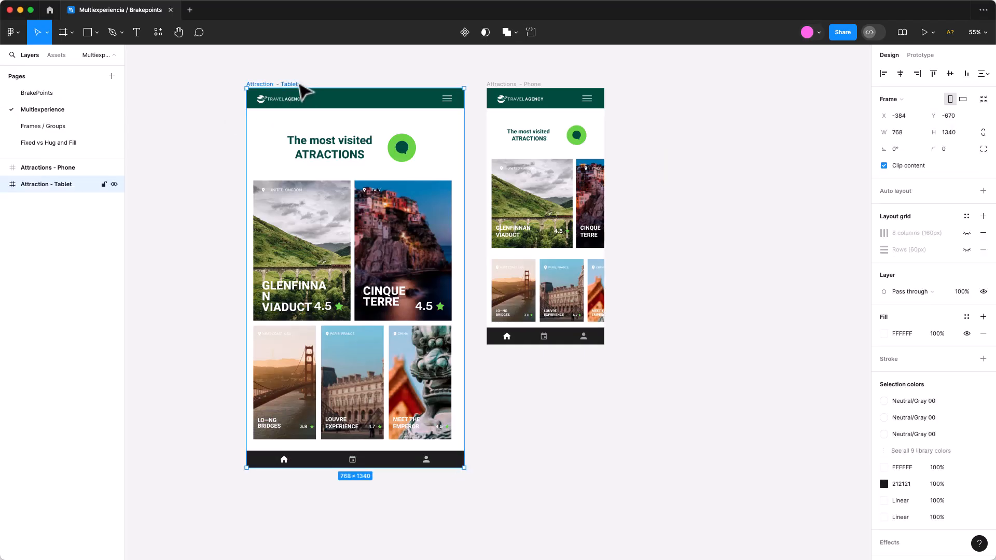
pyautogui.click(511, 94)
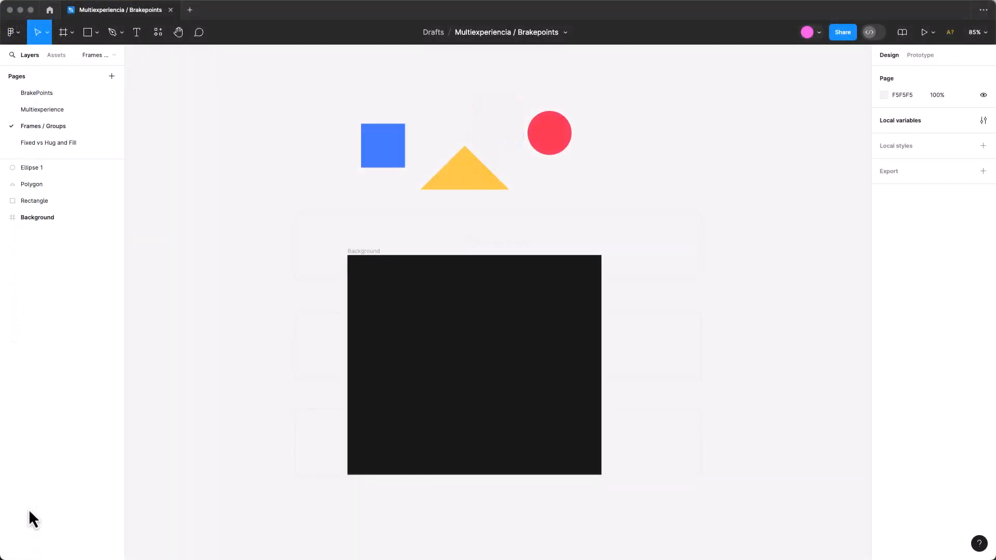
# - Group the blue square, yellow triangle and red circle above the Background frame, and move the group slightly down and to the right
pyautogui.click(394, 151)
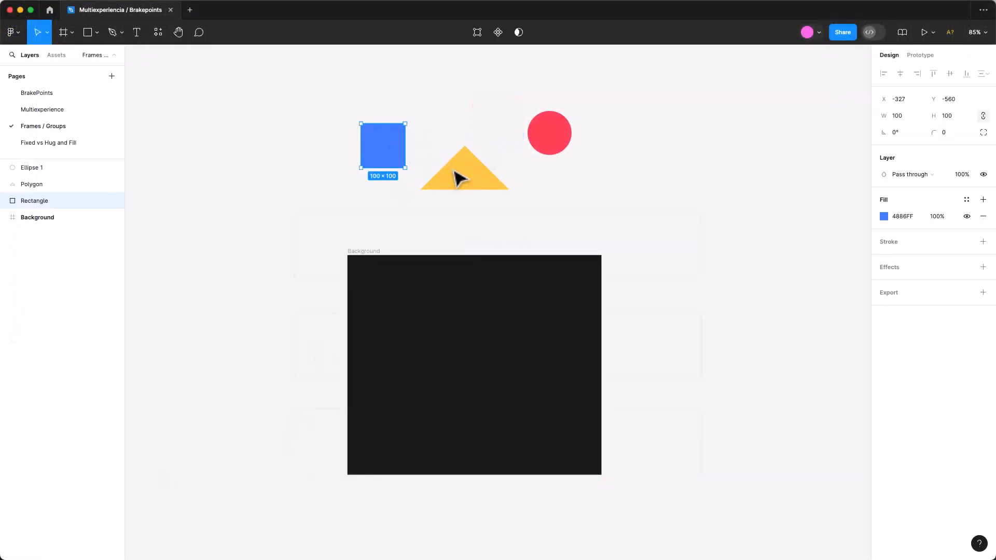
pyautogui.click(467, 172)
pyautogui.click(548, 139)
pyautogui.moveTo(314, 103); pyautogui.dragTo(591, 182)
pyautogui.rightClick(548, 130)
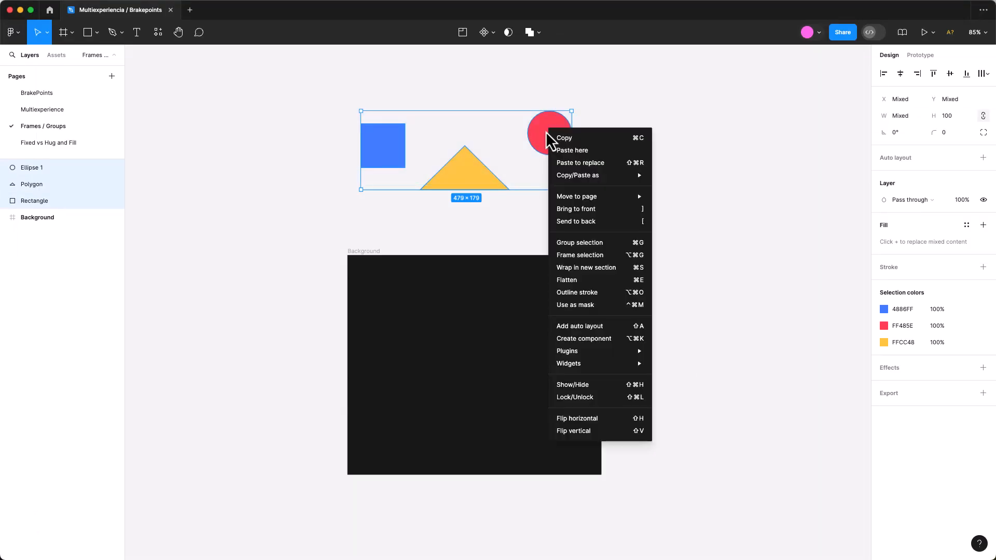
pyautogui.click(570, 243)
pyautogui.moveTo(563, 147)
pyautogui.mouseDown()
pyautogui.moveTo(534, 140)
pyautogui.moveTo(482, 151)
pyautogui.moveTo(518, 142)
pyautogui.moveTo(571, 154)
pyautogui.mouseUp()
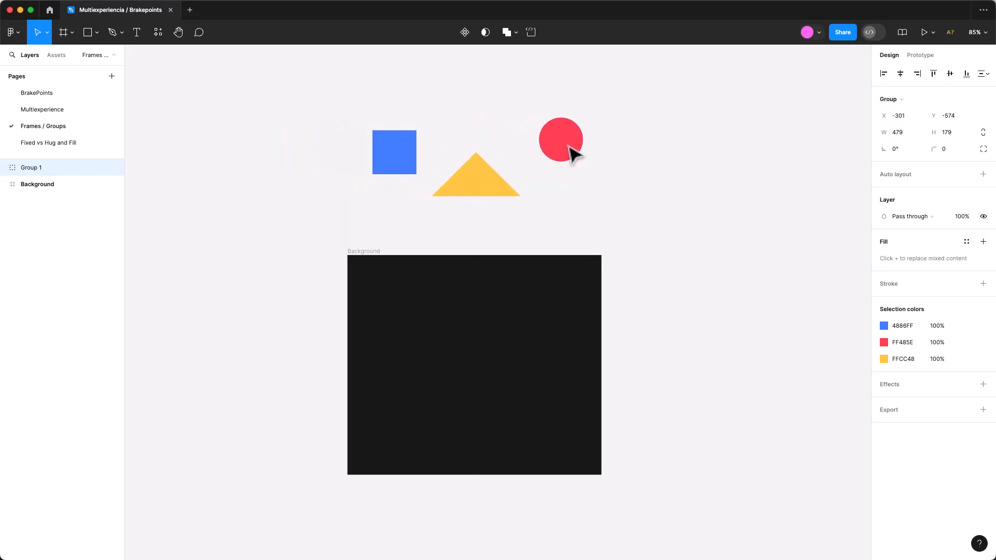
# - Examine the layers inside the group and the individual properties of its circle, triangle and square
pyautogui.click(5, 174)
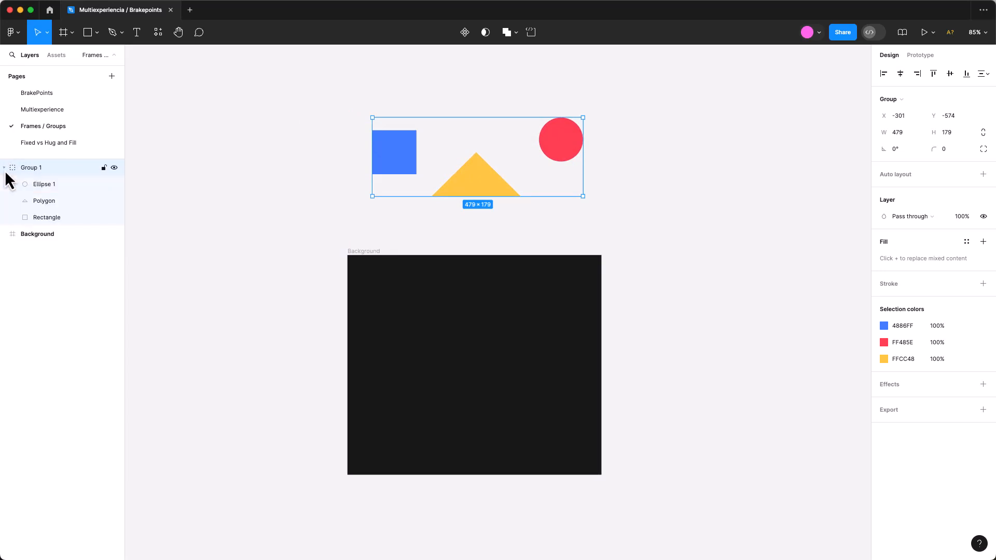
pyautogui.click(6, 173)
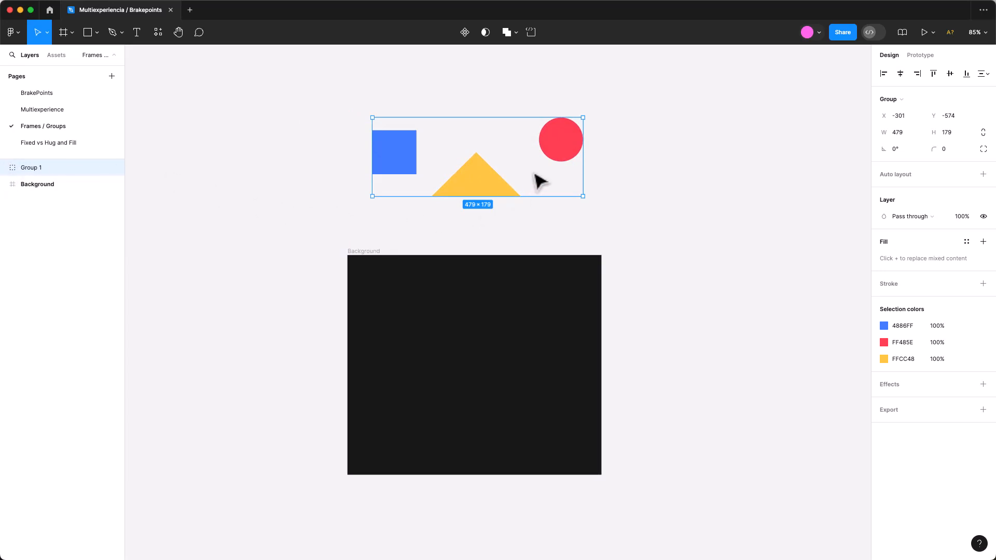
pyautogui.click(558, 160)
pyautogui.click(473, 190)
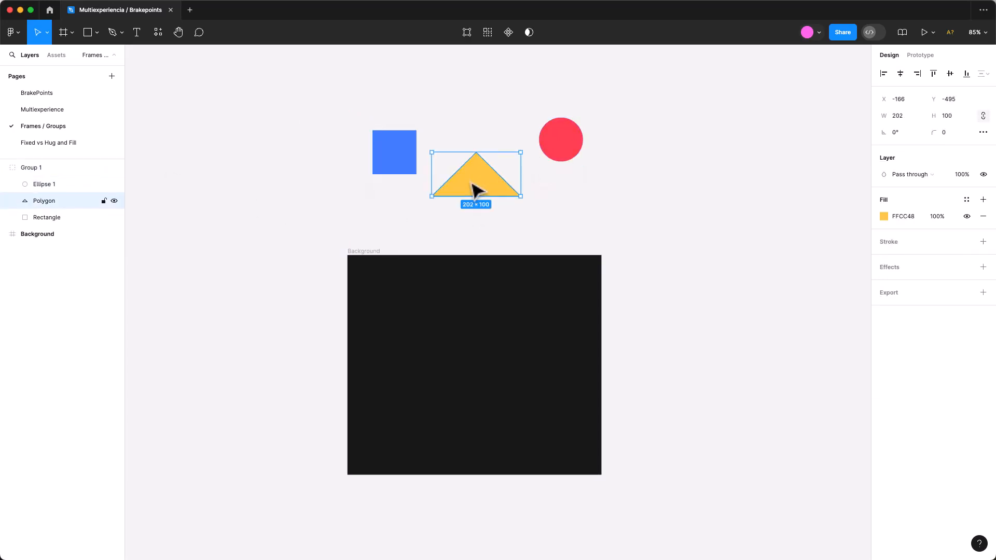
pyautogui.click(415, 163)
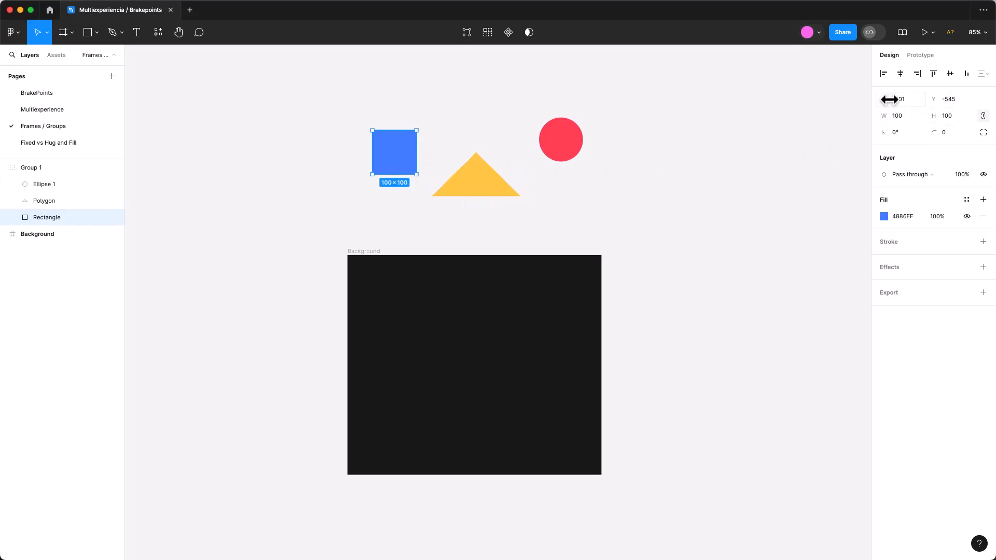
# - Ungroup the three shapes and wrap them in a frame instead, repositioning that frame slightly
pyautogui.press('super+shift+g')
pyautogui.rightClick(465, 179)
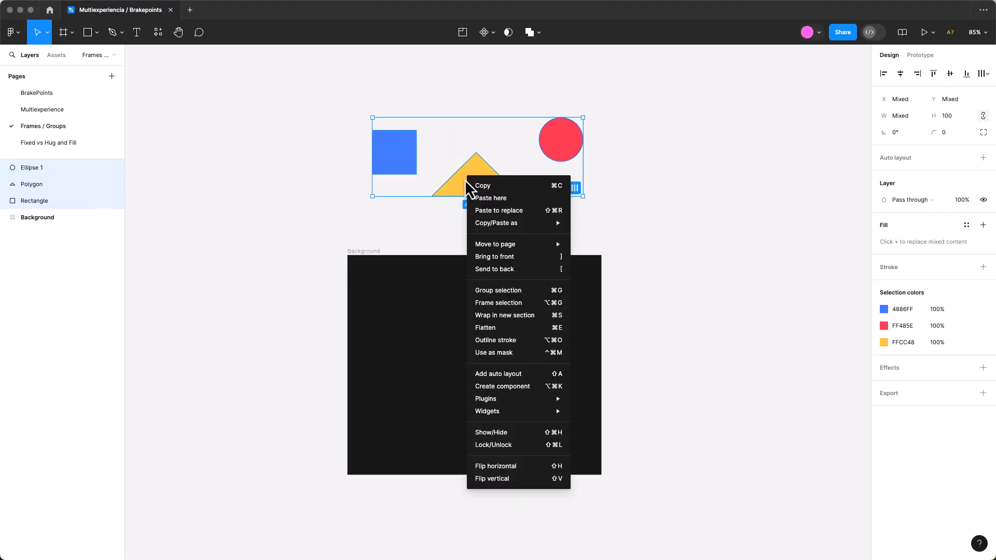
pyautogui.click(496, 304)
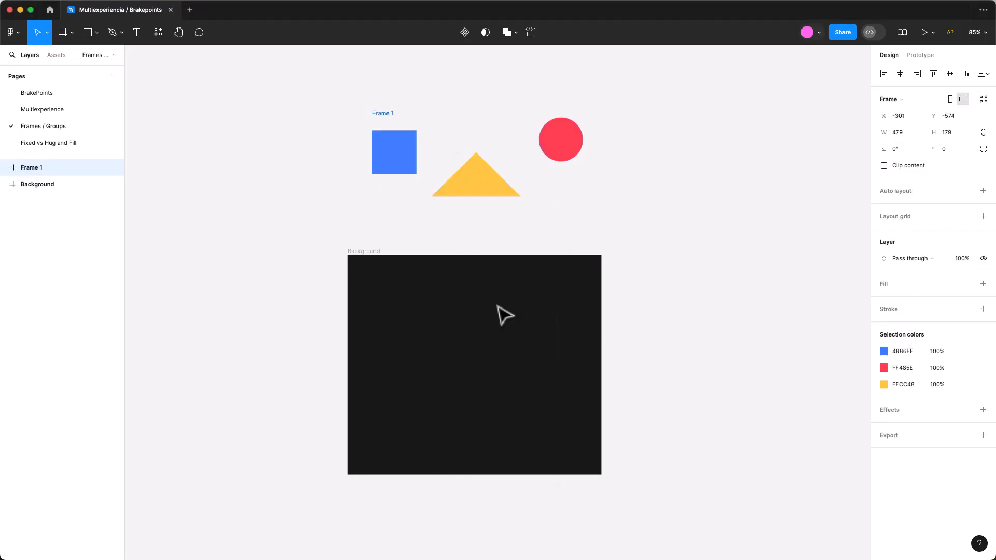
pyautogui.moveTo(566, 150)
pyautogui.mouseDown()
pyautogui.moveTo(527, 149)
pyautogui.moveTo(566, 155)
pyautogui.mouseUp()
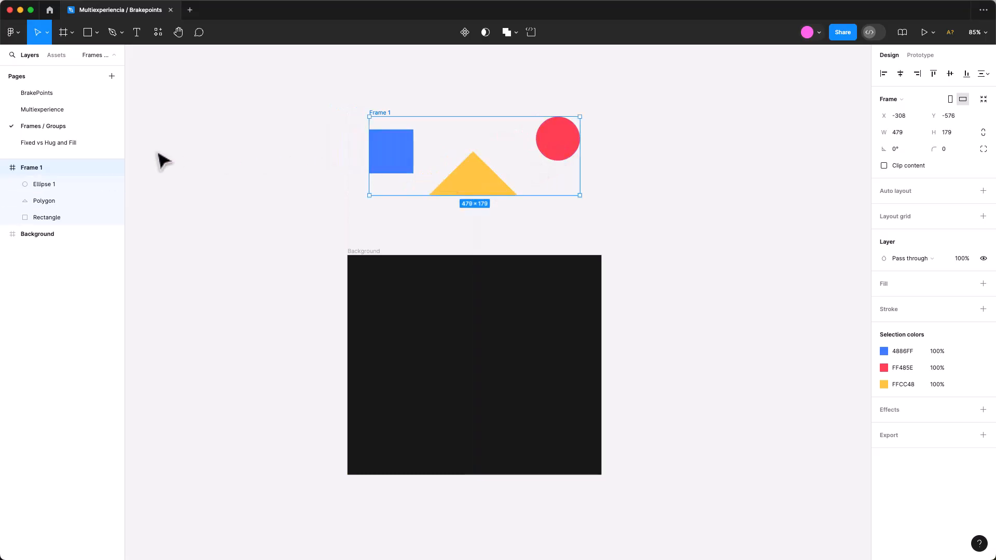
# - Collapse the new frame's layers, and give the frame a white FFFFFF fill and a 1 px black inside stroke
pyautogui.click(4, 169)
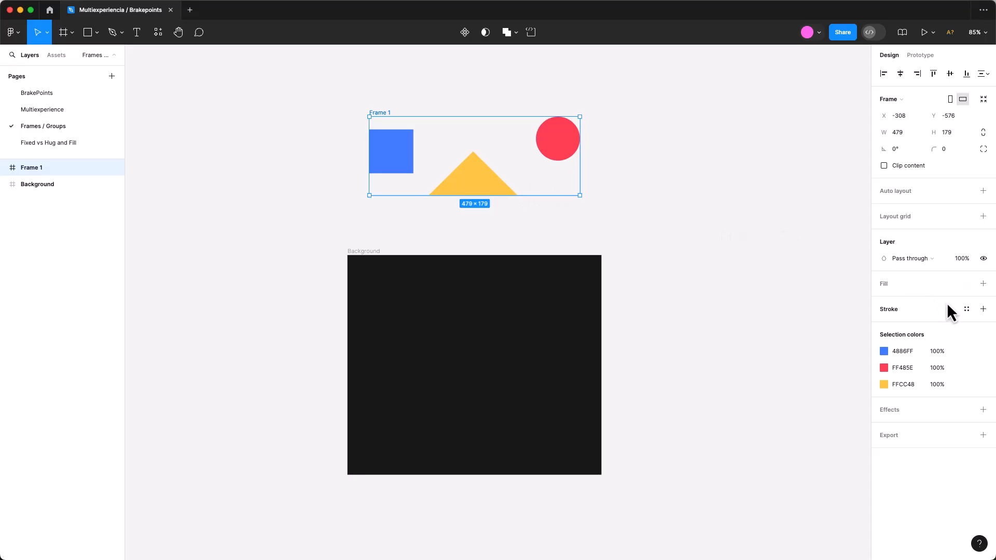
pyautogui.click(983, 283)
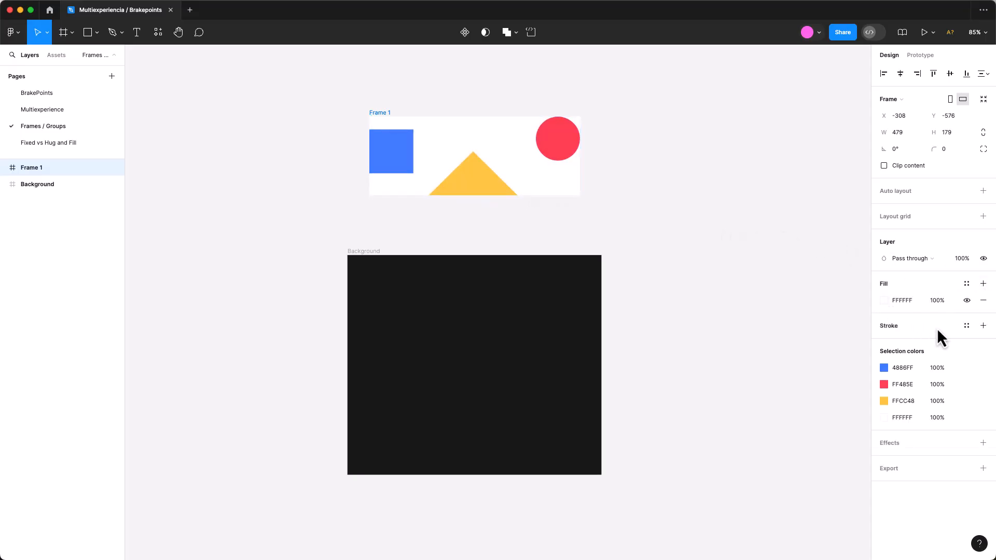
pyautogui.click(984, 325)
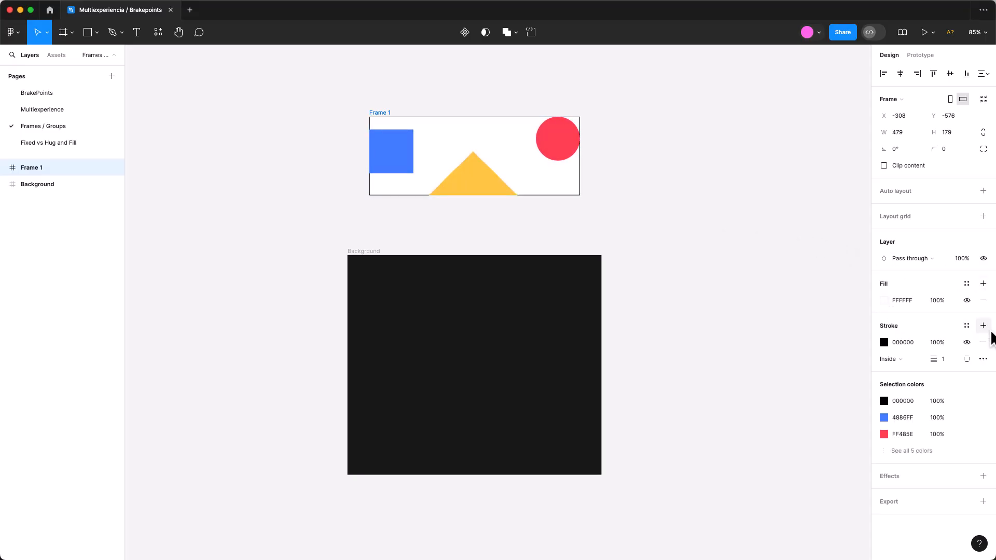
# - Set the corner radius of the frame around the three shapes to 40
pyautogui.click(945, 150)
pyautogui.write('4')
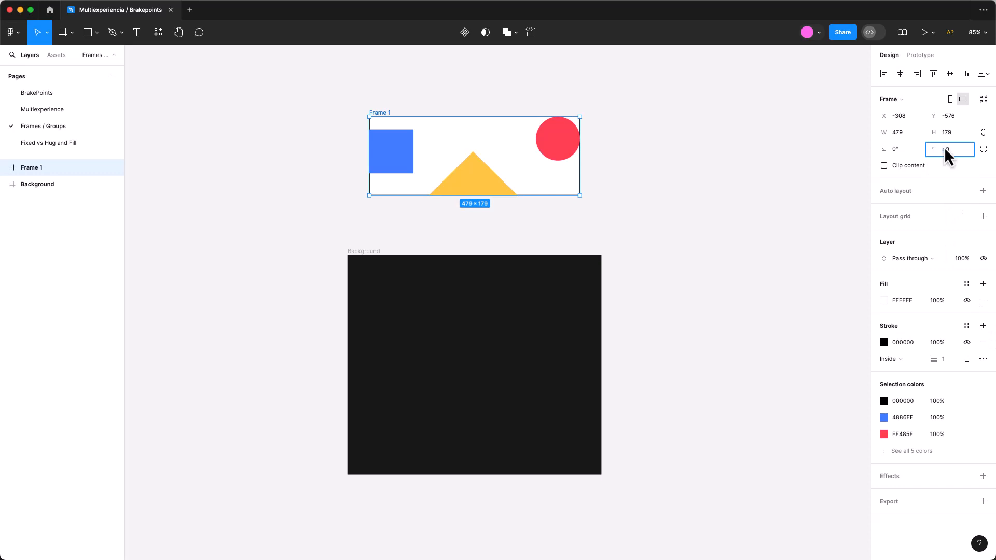
pyautogui.write('0')
pyautogui.press('Return')
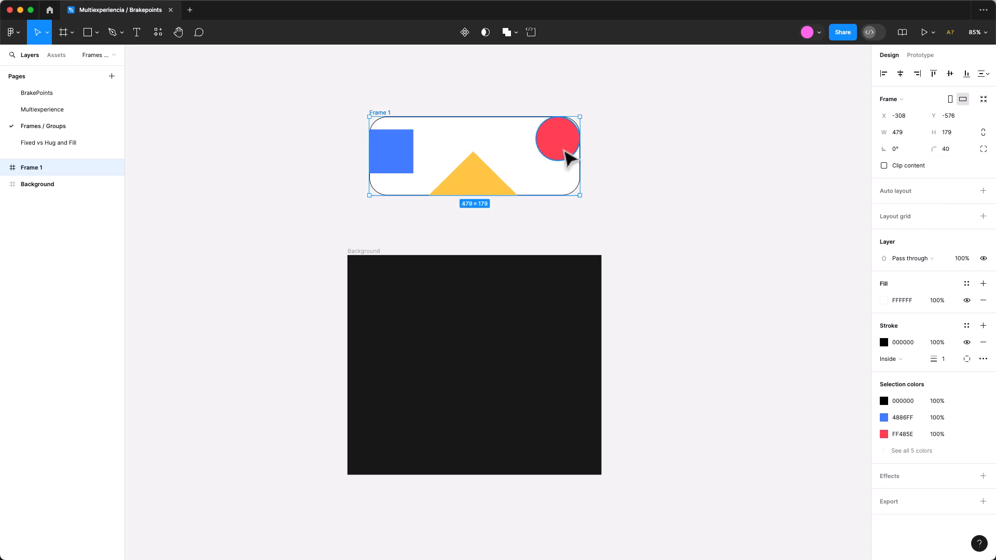
# - Examine the position and constraint settings of the circle, triangle and square inside the rounded frame
pyautogui.click(568, 156)
pyautogui.click(480, 179)
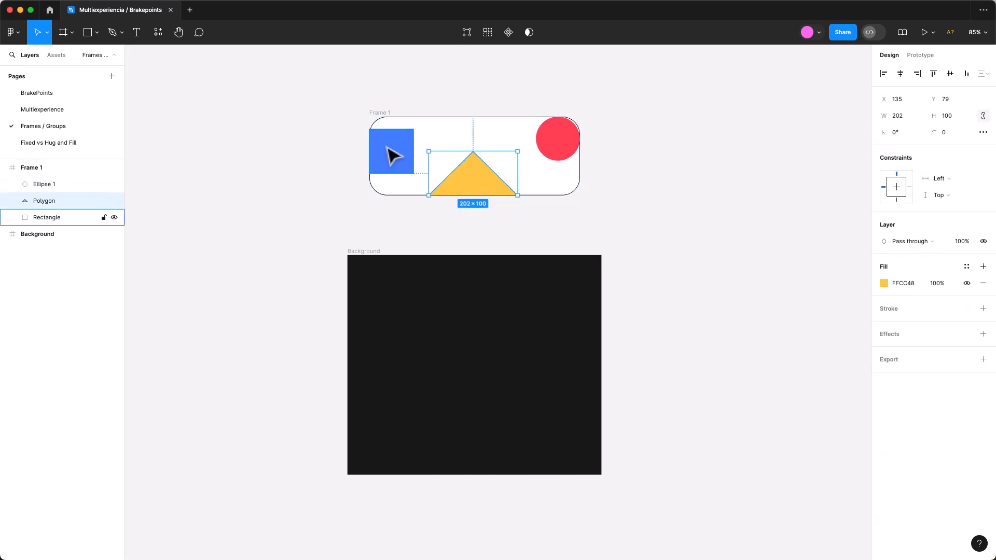
pyautogui.click(393, 156)
pyautogui.click(560, 149)
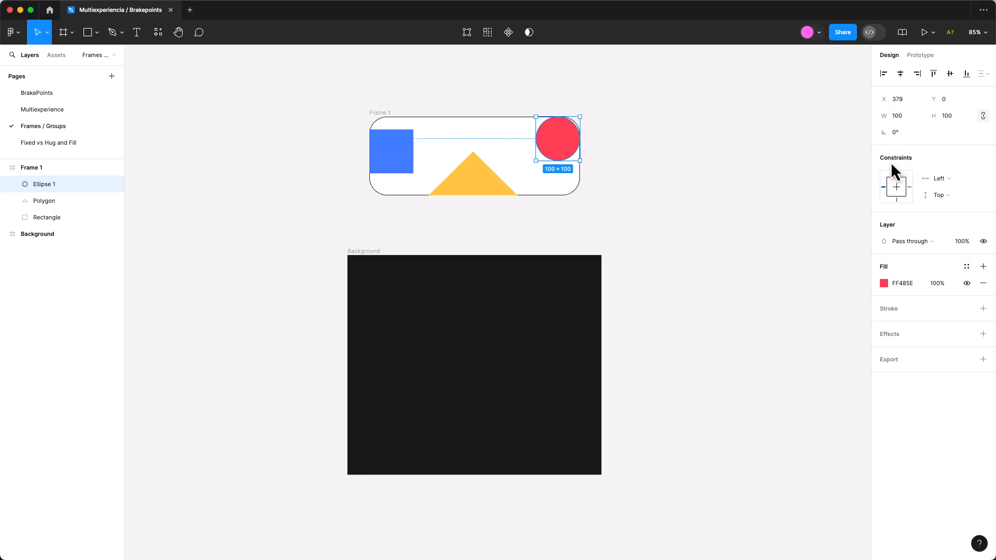
pyautogui.click(480, 182)
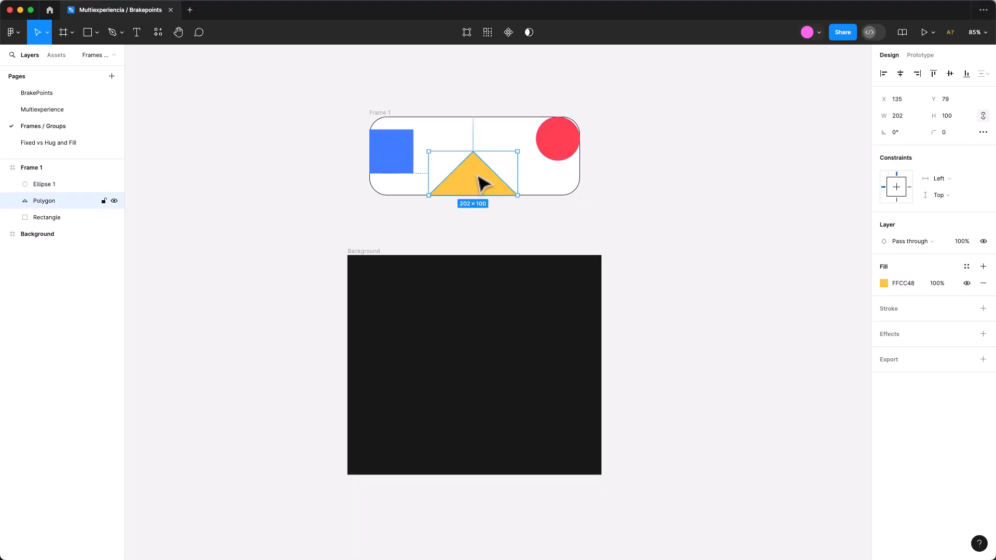
# - Review the horizontal and vertical constraints of the square, circle and triangle once more
pyautogui.click(410, 156)
pyautogui.click(565, 156)
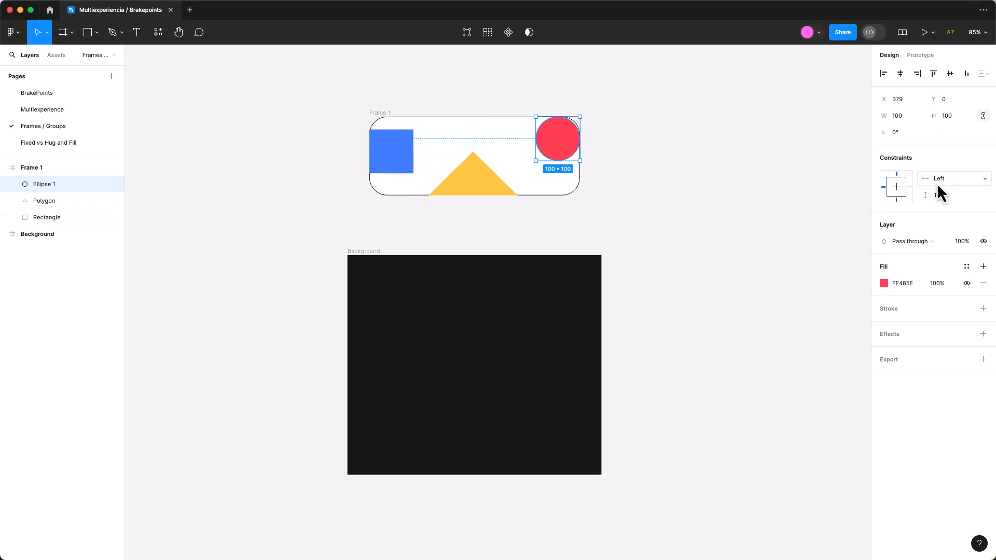
pyautogui.click(473, 179)
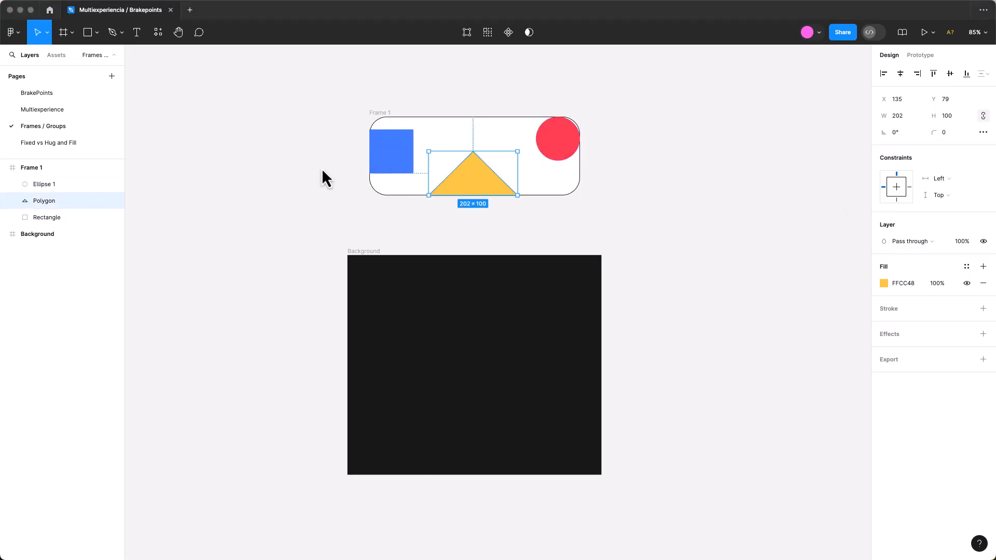
# - Try widening the rounded frame around the three shapes to 801, and undo the resize
pyautogui.click(382, 117)
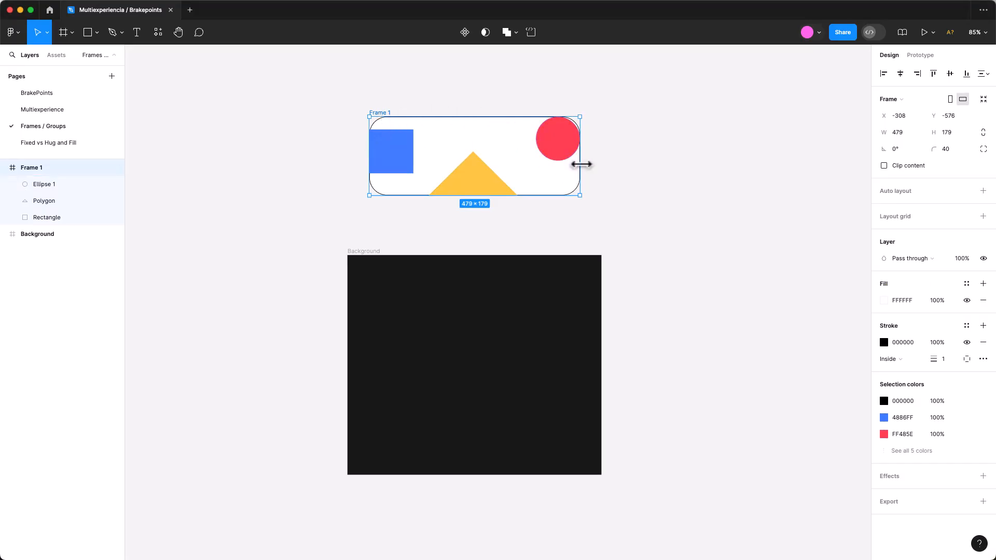
pyautogui.moveTo(582, 165); pyautogui.dragTo(722, 162)
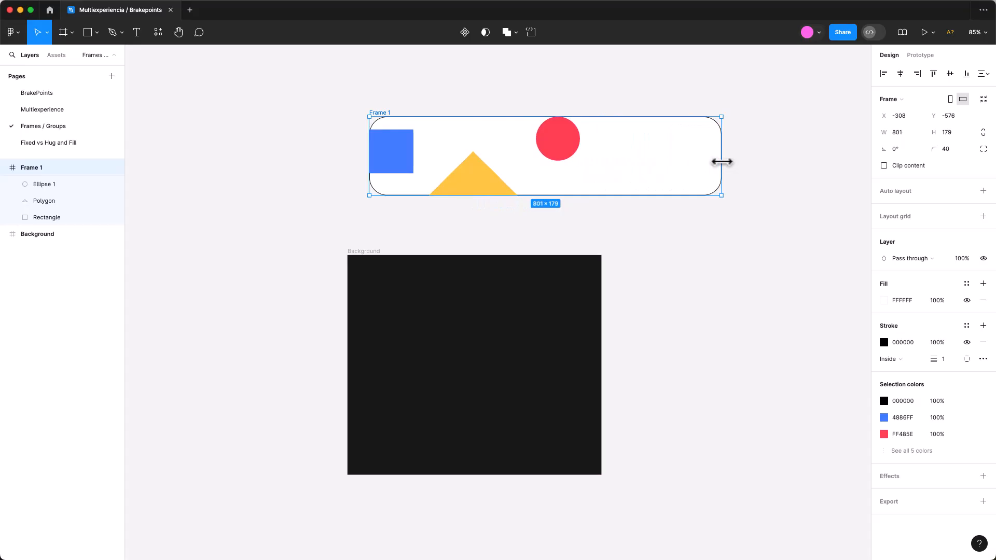
pyautogui.hotkey('ctrl', 'z')
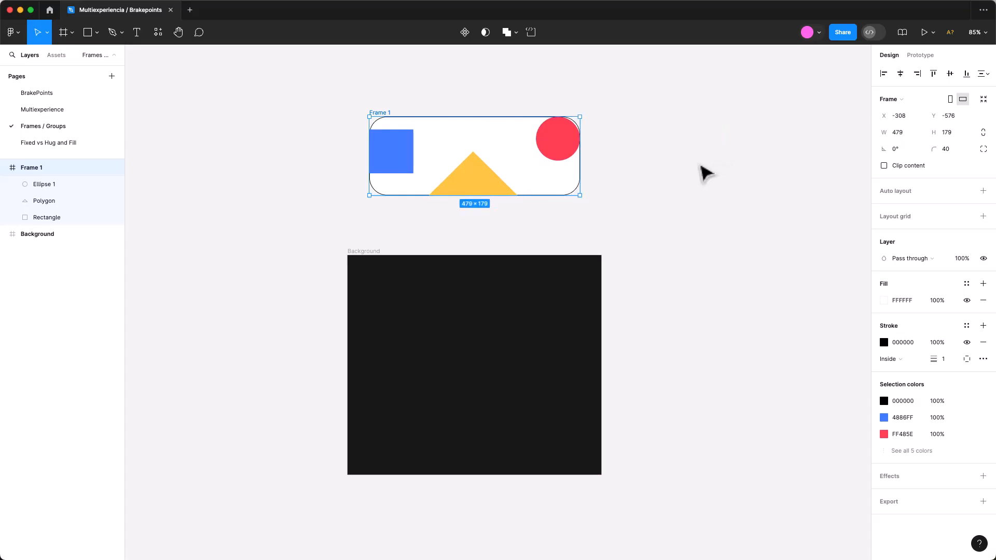
# - Set the red circle's horizontal constraint to Right and widen the rounded frame to test it
pyautogui.click(581, 152)
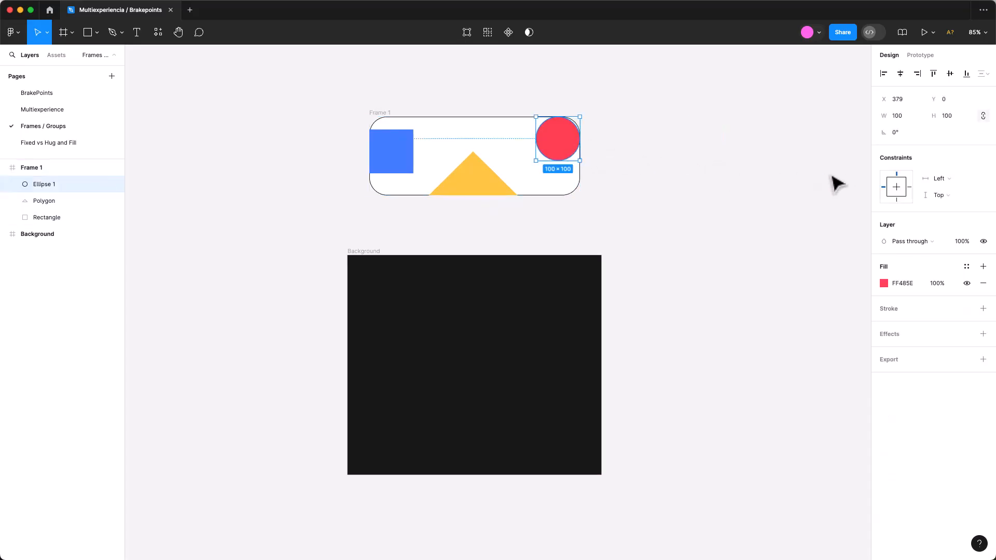
pyautogui.click(954, 178)
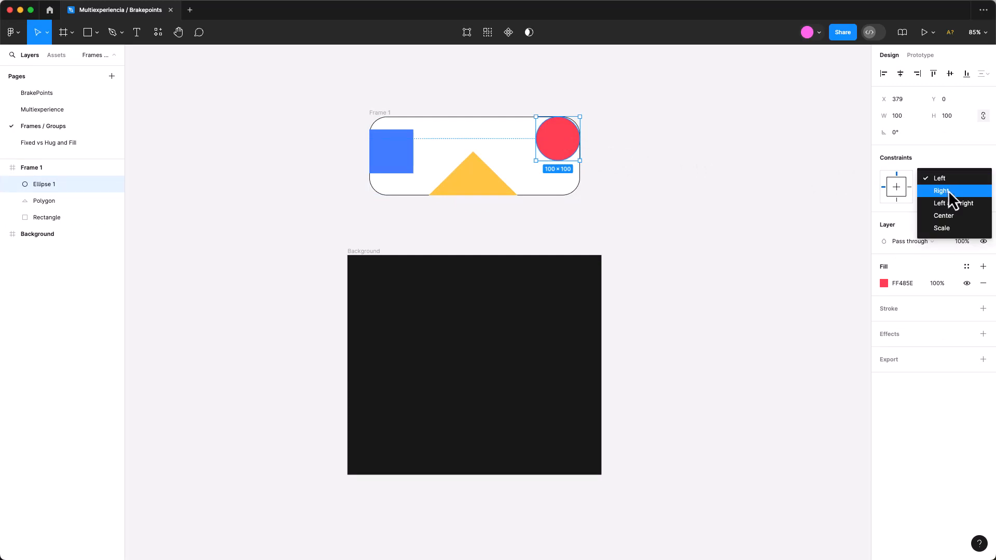
pyautogui.click(949, 191)
pyautogui.click(385, 118)
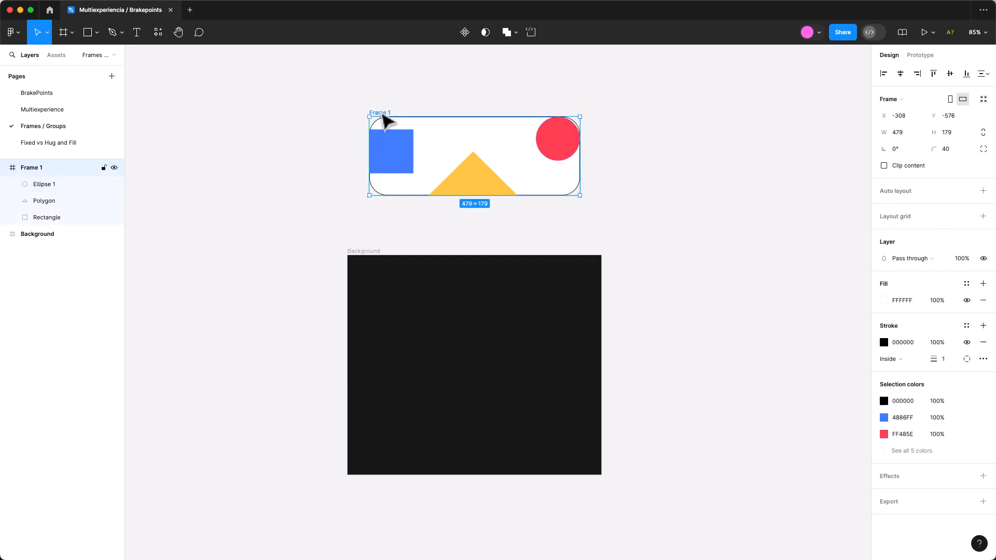
pyautogui.moveTo(581, 164); pyautogui.dragTo(685, 171)
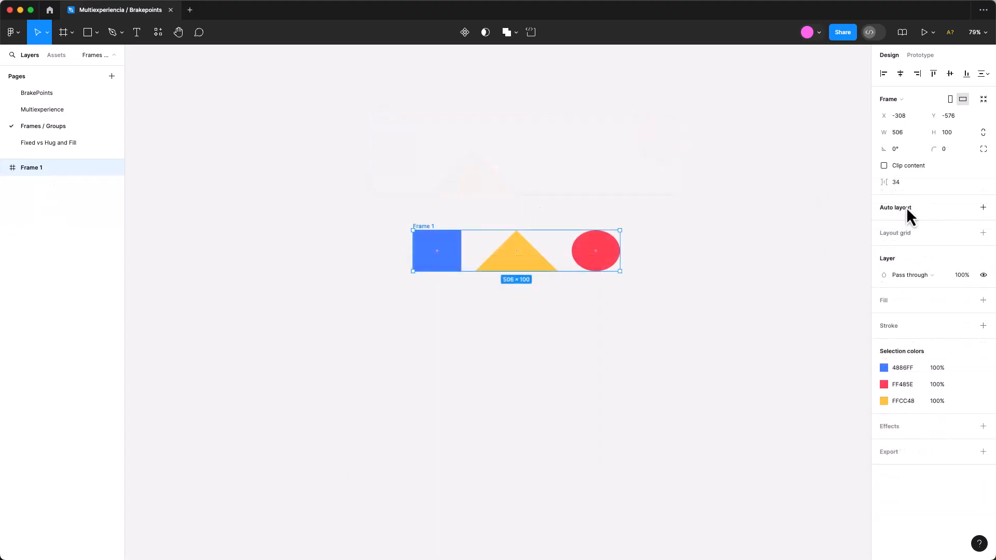
# - Add auto layout to the frame holding the three shapes and set its direction to vertical
pyautogui.click(983, 207)
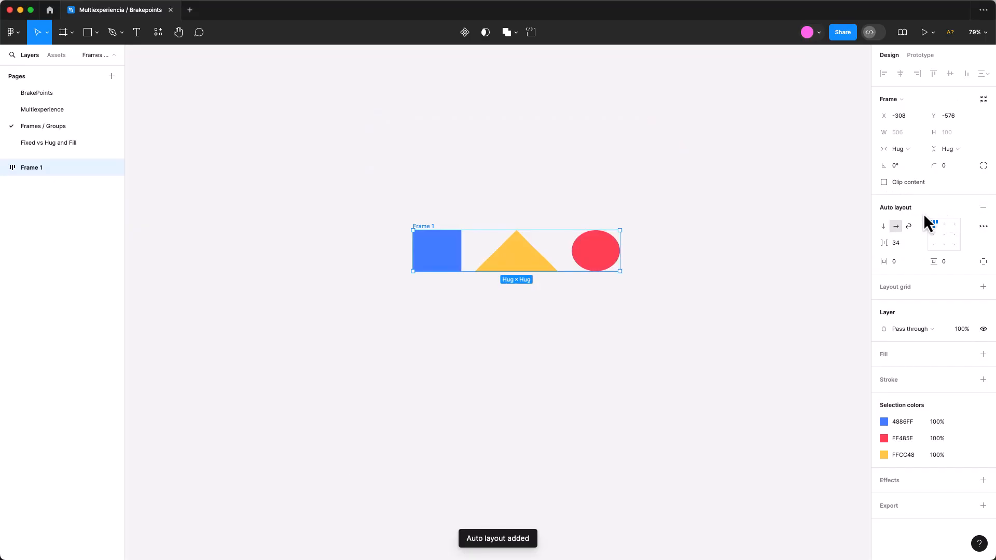
pyautogui.click(883, 226)
pyautogui.click(898, 229)
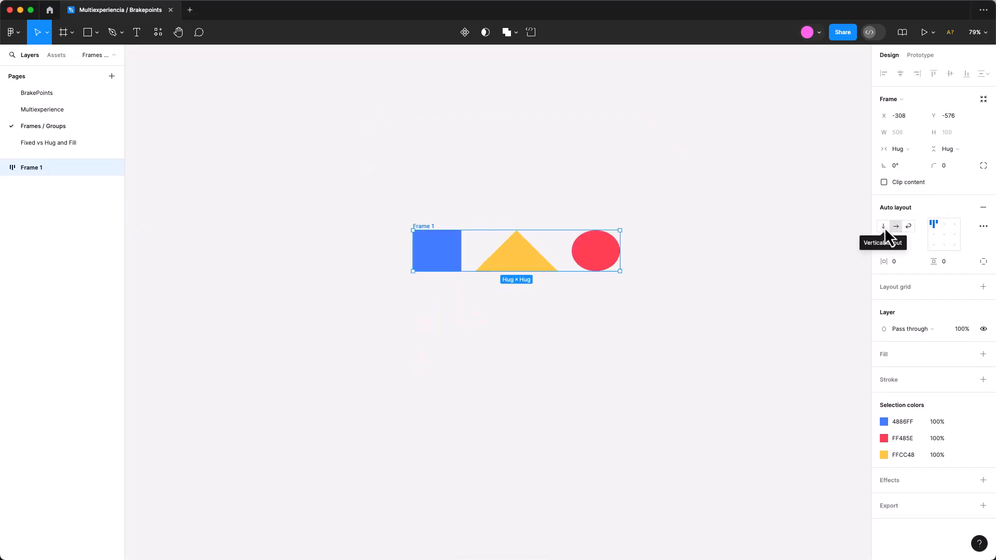
pyautogui.click(883, 227)
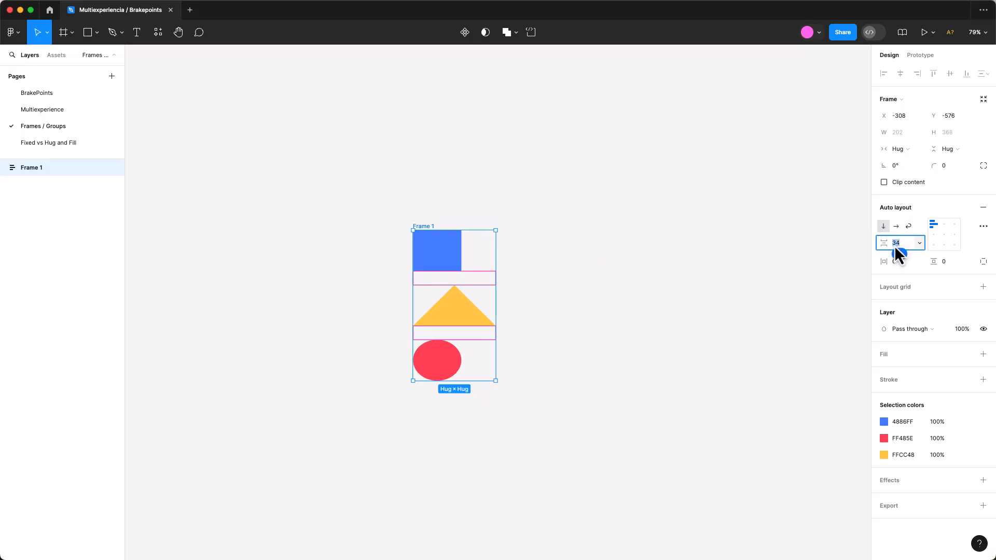
# - Set the vertical spacing between the stacked shapes to 70 and align them to the center
pyautogui.click(896, 247)
pyautogui.write('70')
pyautogui.press('Return')
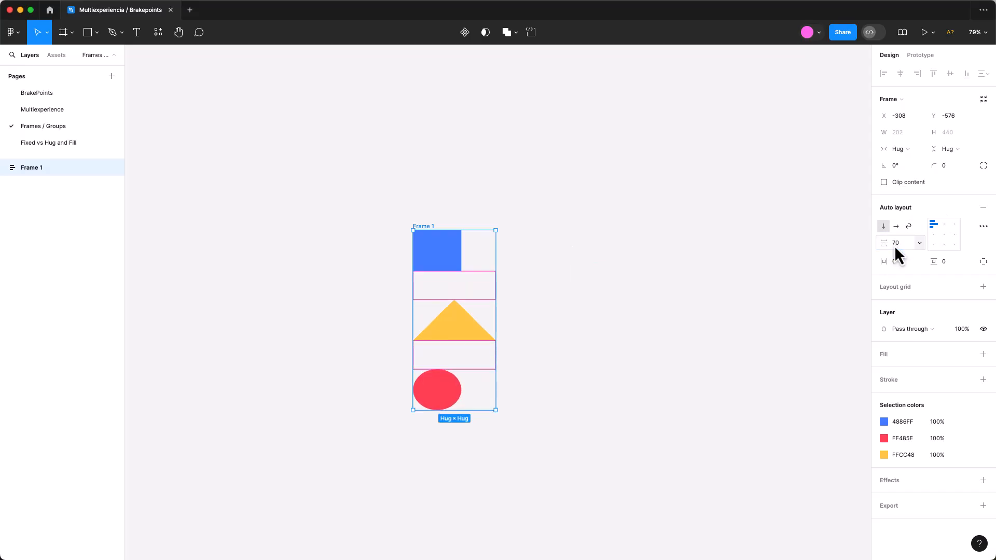
pyautogui.click(948, 235)
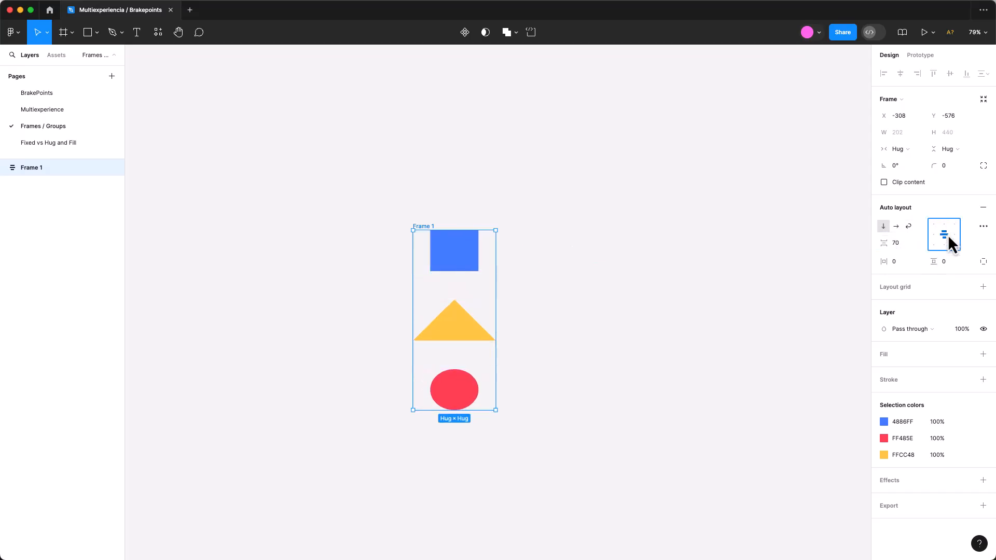
# - Set the auto layout frame's horizontal padding to 20 and its vertical padding to 7
pyautogui.click(902, 260)
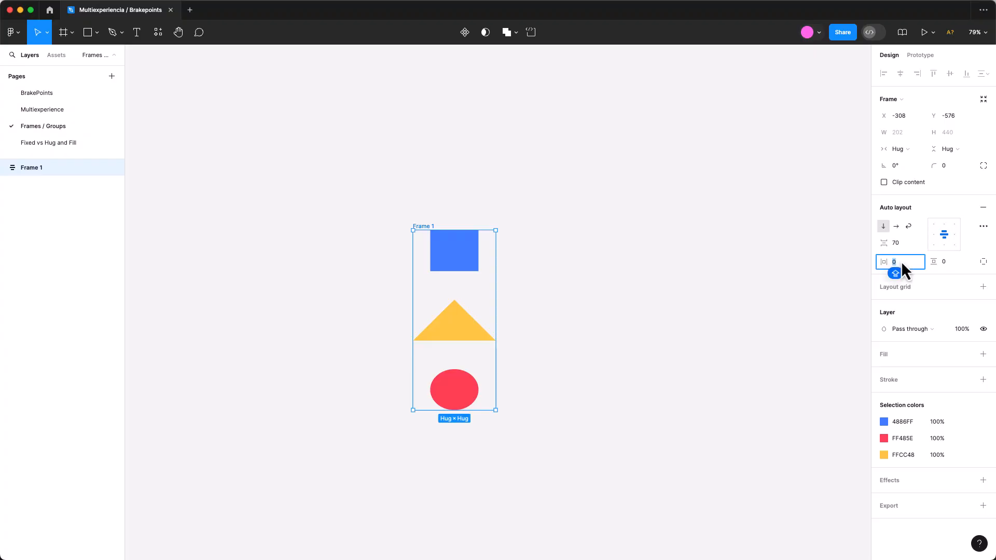
pyautogui.click(950, 265)
pyautogui.write('7')
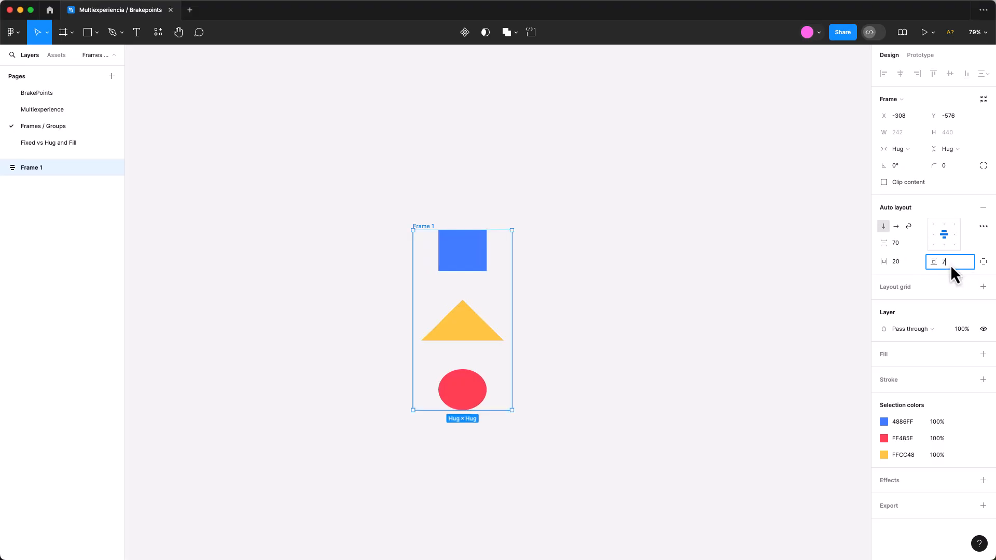
pyautogui.press('Return')
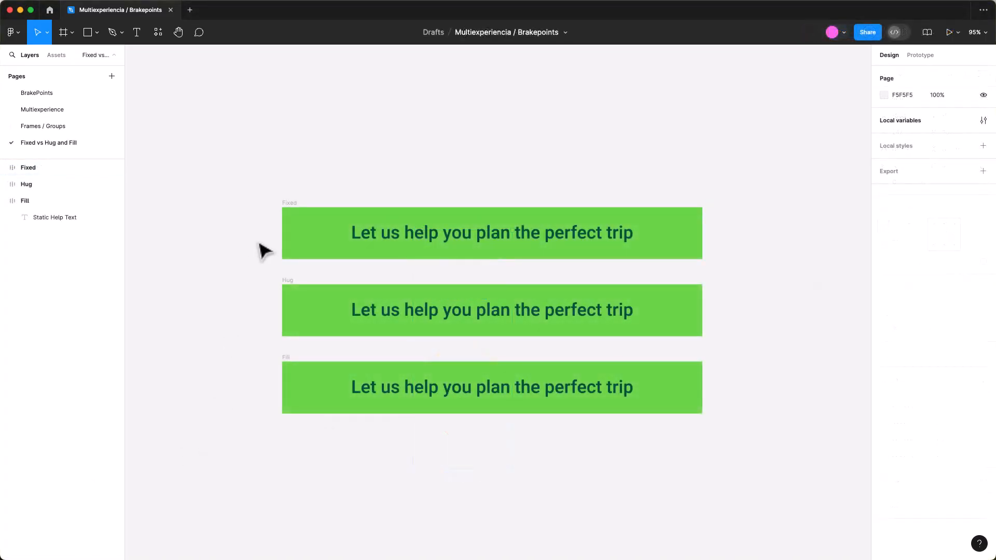
# - Examine the width and height resizing settings of the Fixed banner frame and the text inside it
pyautogui.click(294, 206)
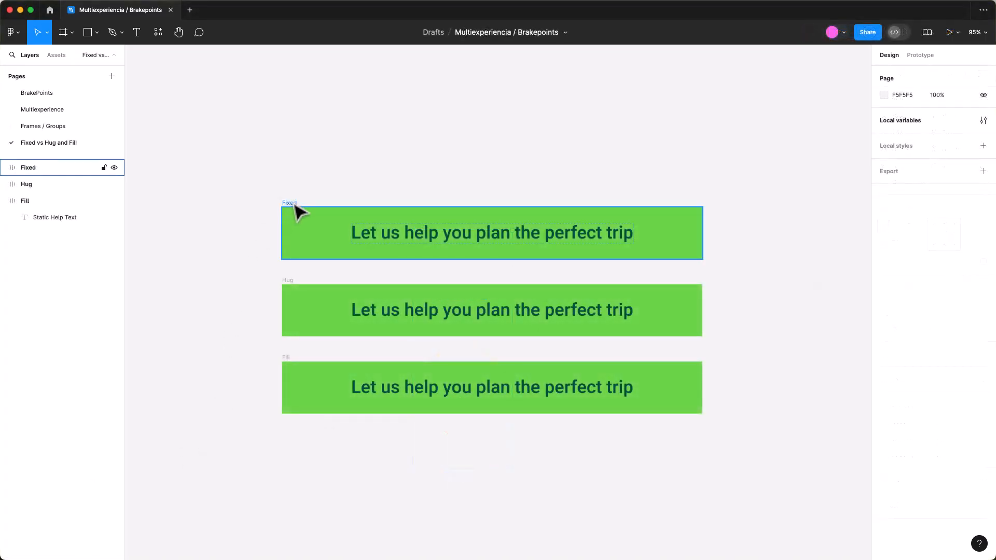
pyautogui.doubleClick(362, 242)
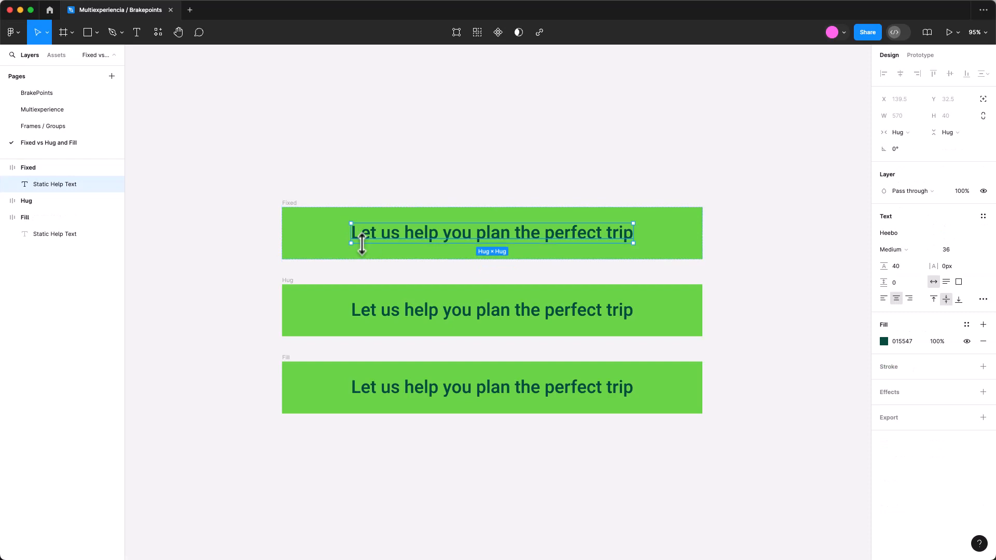
pyautogui.click(320, 240)
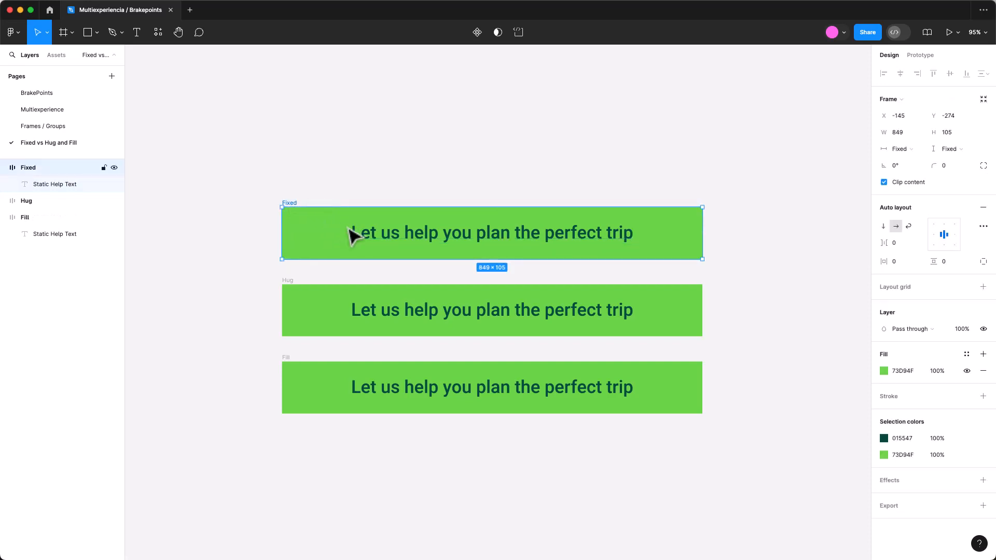
pyautogui.doubleClick(367, 242)
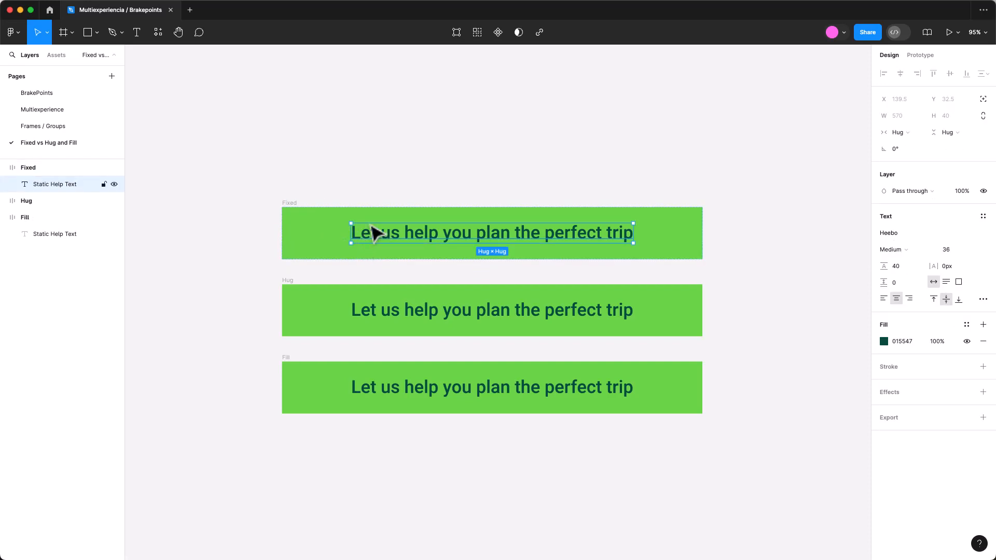
pyautogui.click(291, 207)
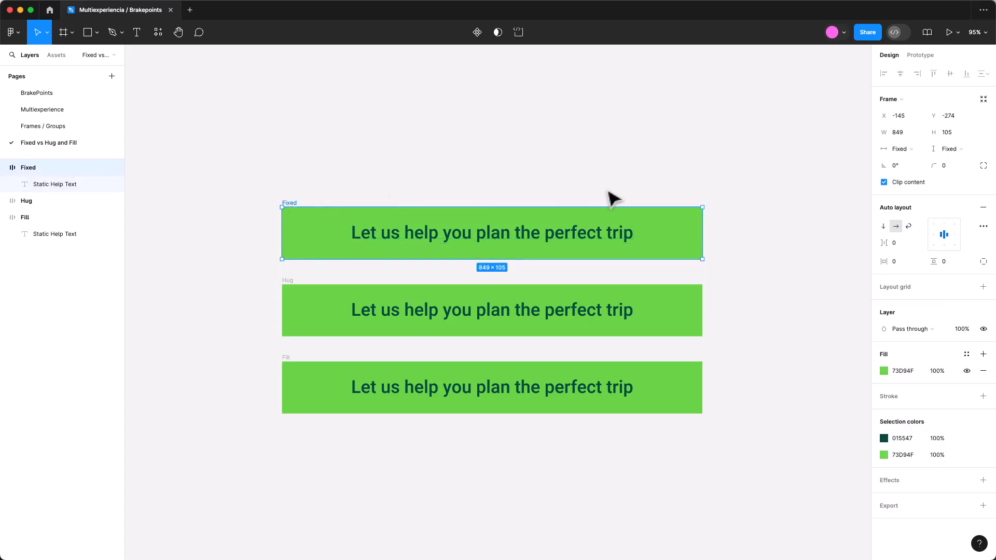
pyautogui.click(923, 148)
pyautogui.click(923, 148)
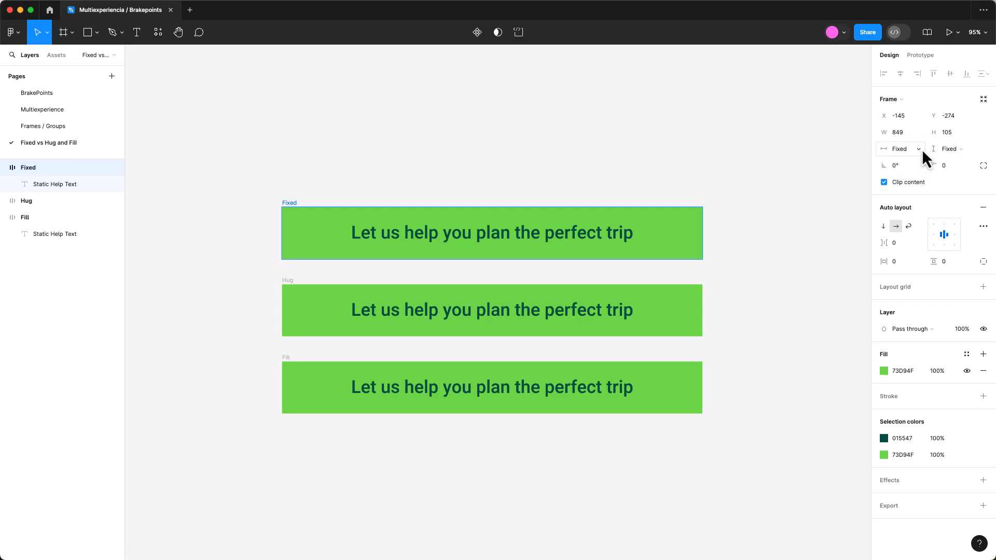
# - Set the Hug banner frame's horizontal resizing to Hug contents
pyautogui.click(299, 287)
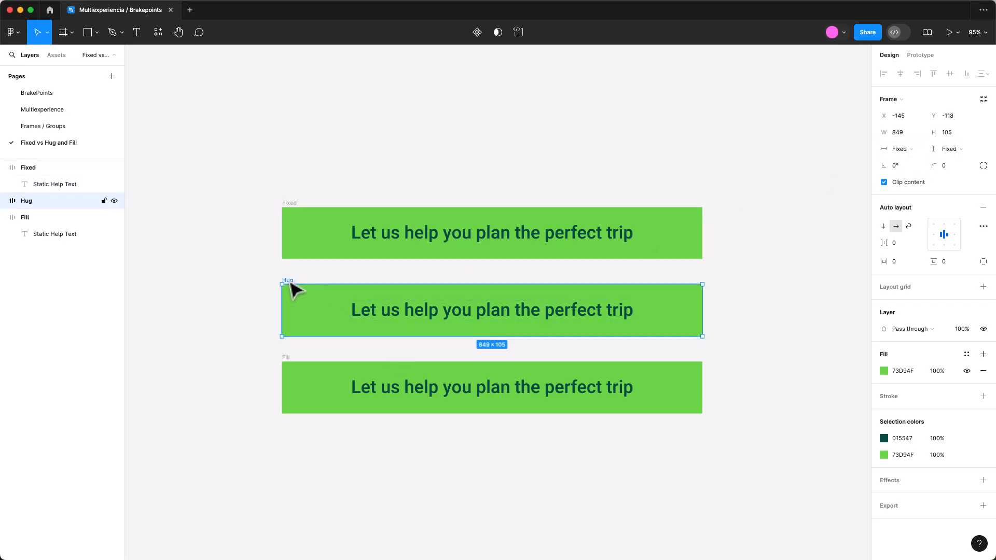
pyautogui.click(911, 152)
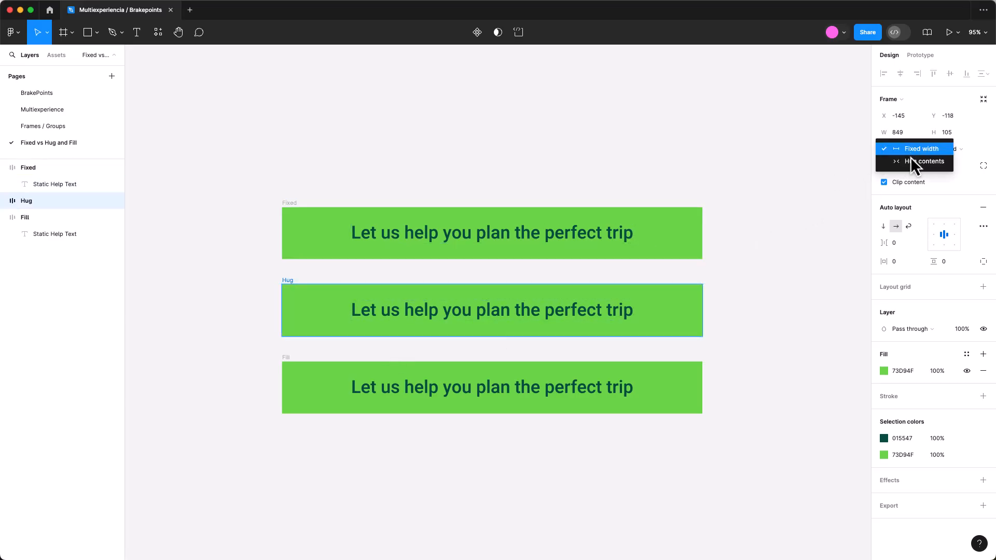
pyautogui.click(911, 162)
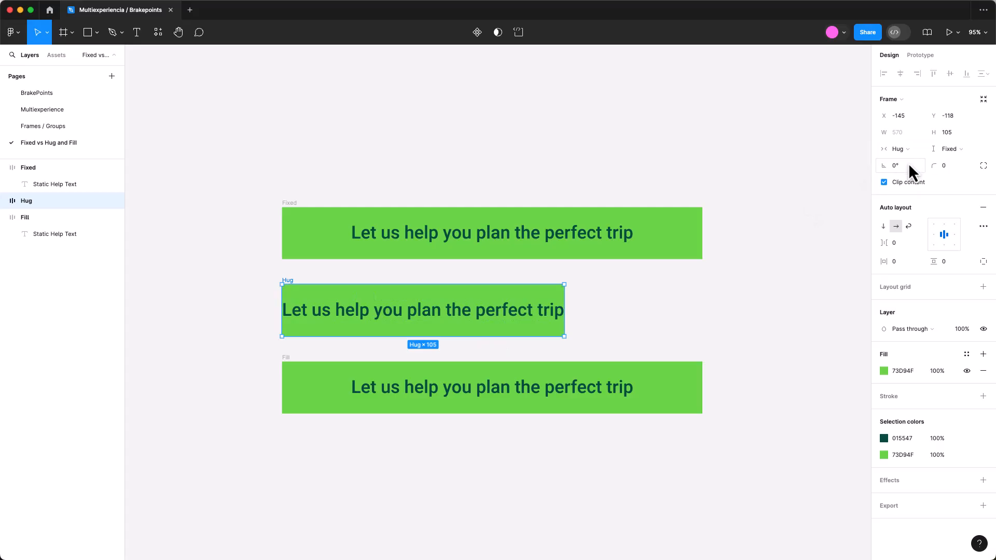
# - Set the horizontal resizing of the text inside the Fill banner to Fill container, and check the banner and its text
pyautogui.click(605, 388)
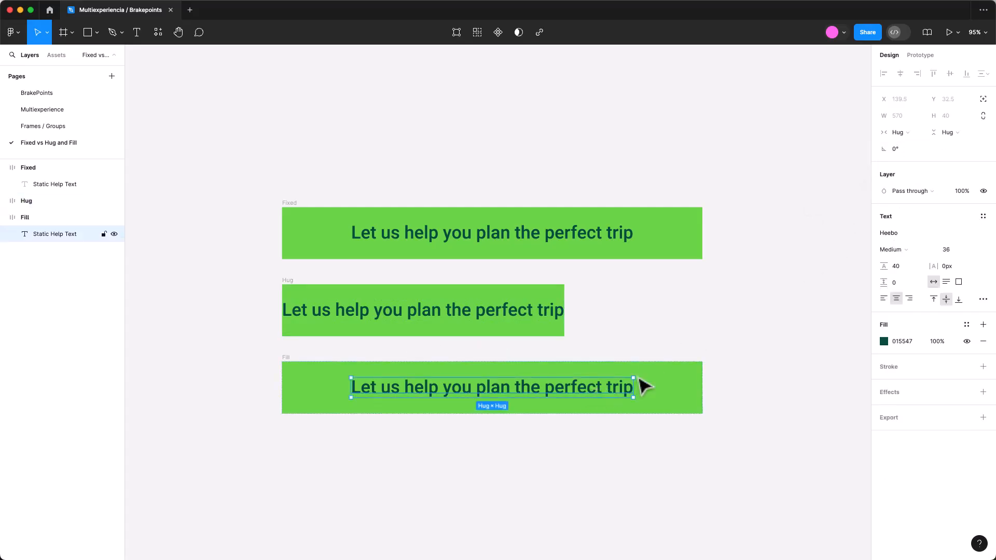
pyautogui.click(910, 133)
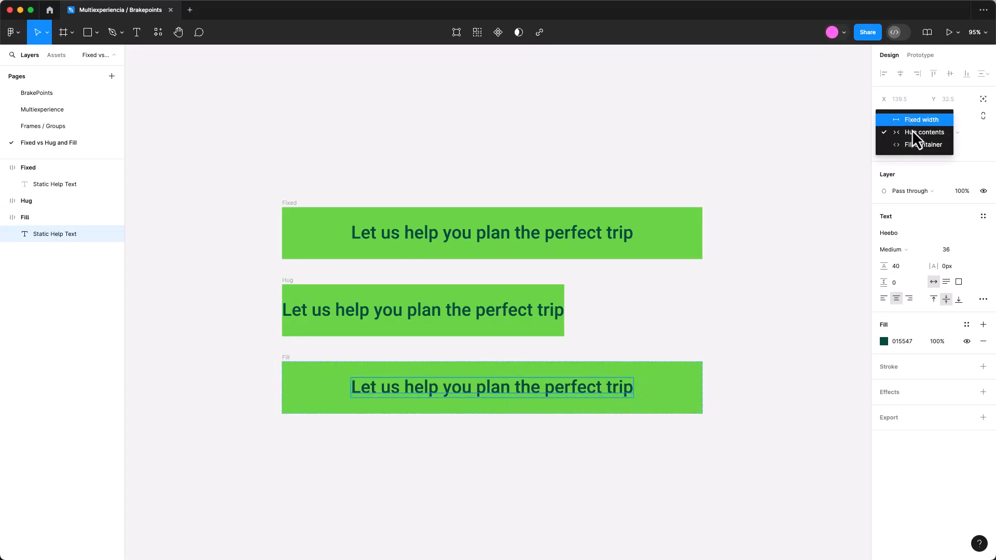
pyautogui.click(912, 145)
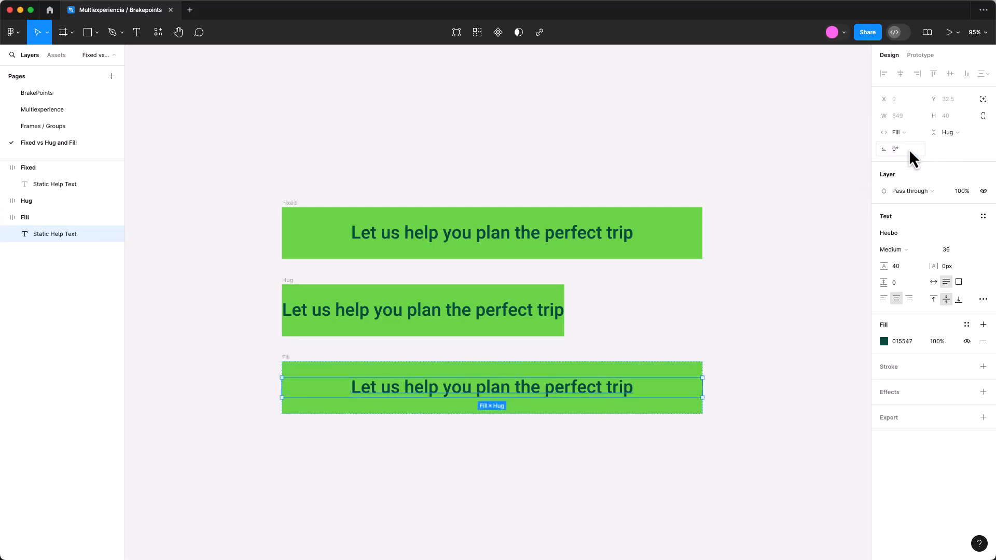
pyautogui.click(670, 387)
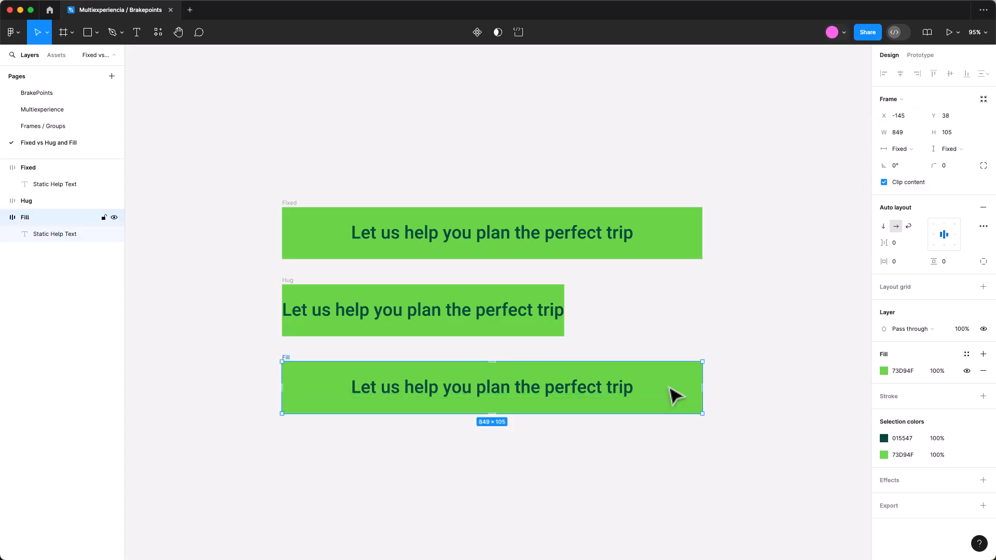
pyautogui.doubleClick(614, 389)
pyautogui.doubleClick(614, 390)
pyautogui.click(636, 390)
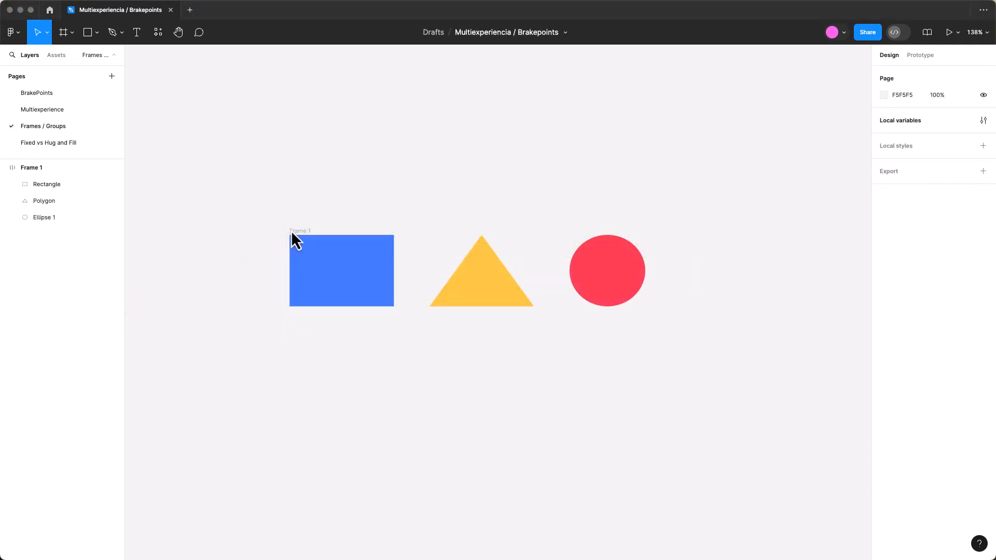
# - Set the horizontal resizing of the rectangle, polygon and ellipse in Frame 1 to Fill container, and widen the row
pyautogui.click(295, 232)
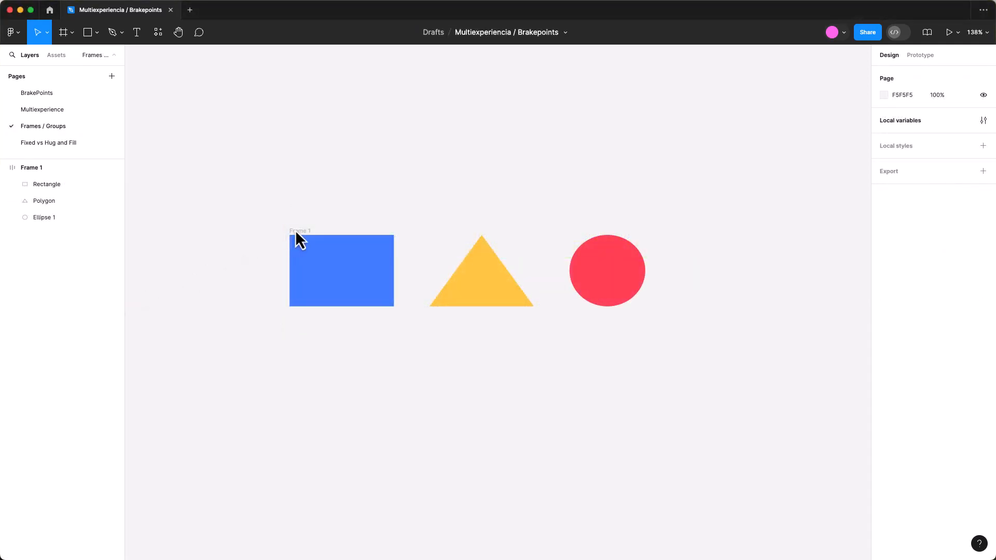
pyautogui.click(297, 231)
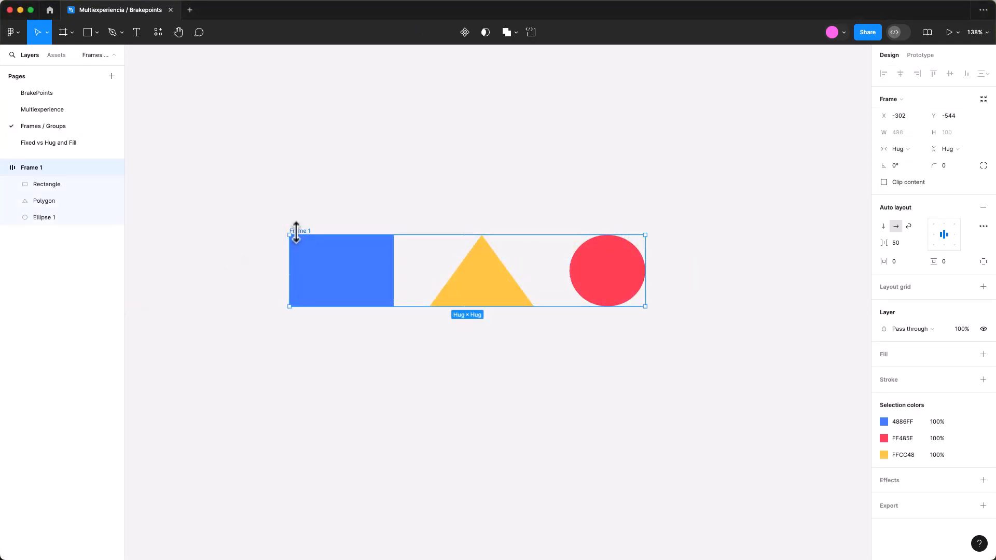
pyautogui.click(331, 272)
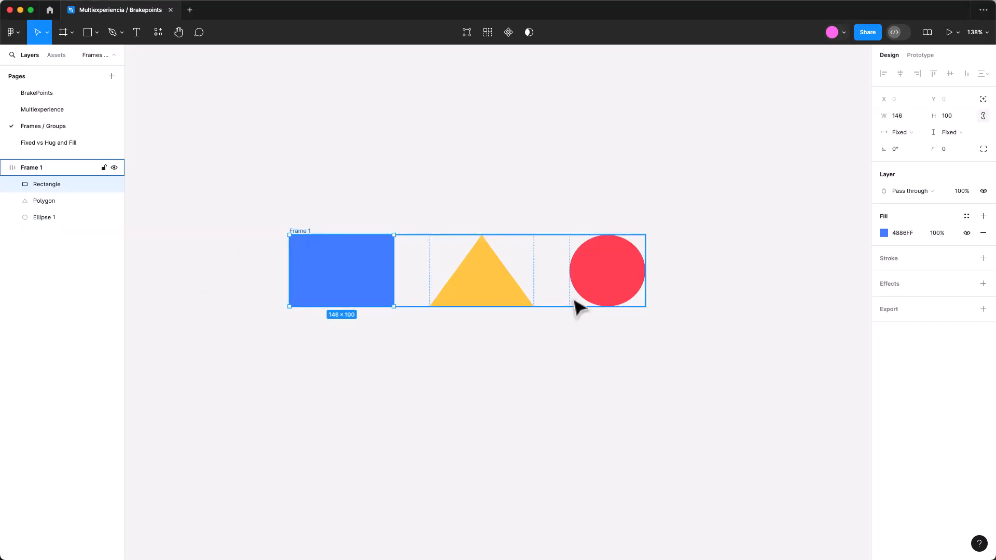
pyautogui.keyDown('shift'); pyautogui.click(507, 289); pyautogui.keyUp('shift')
pyautogui.keyDown('shift'); pyautogui.click(596, 283); pyautogui.keyUp('shift')
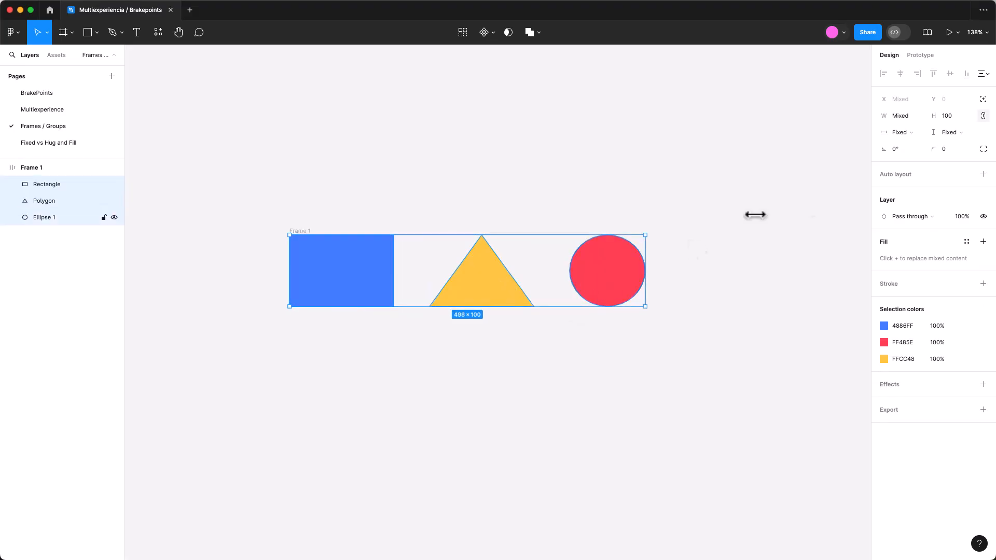
pyautogui.click(914, 134)
pyautogui.click(916, 146)
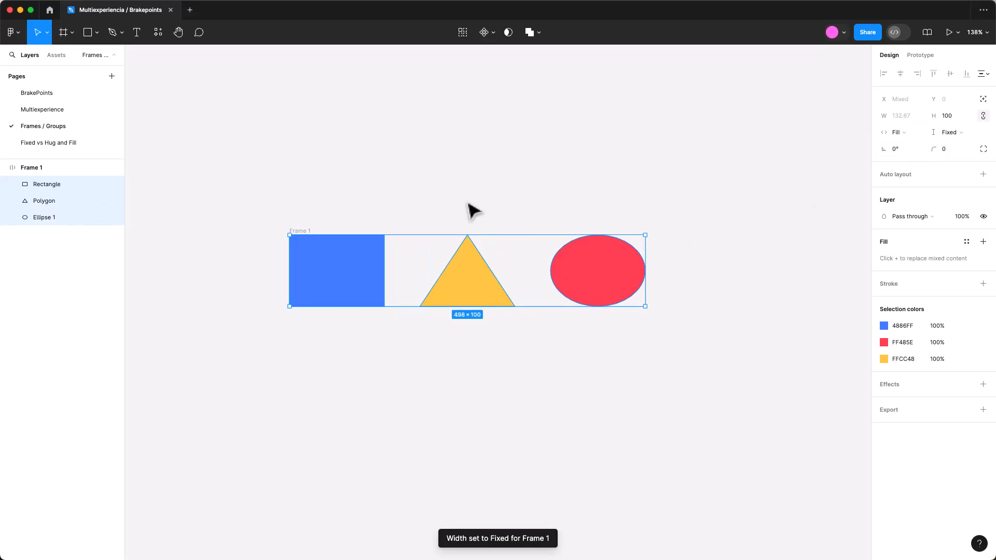
pyautogui.moveTo(647, 274); pyautogui.dragTo(804, 280)
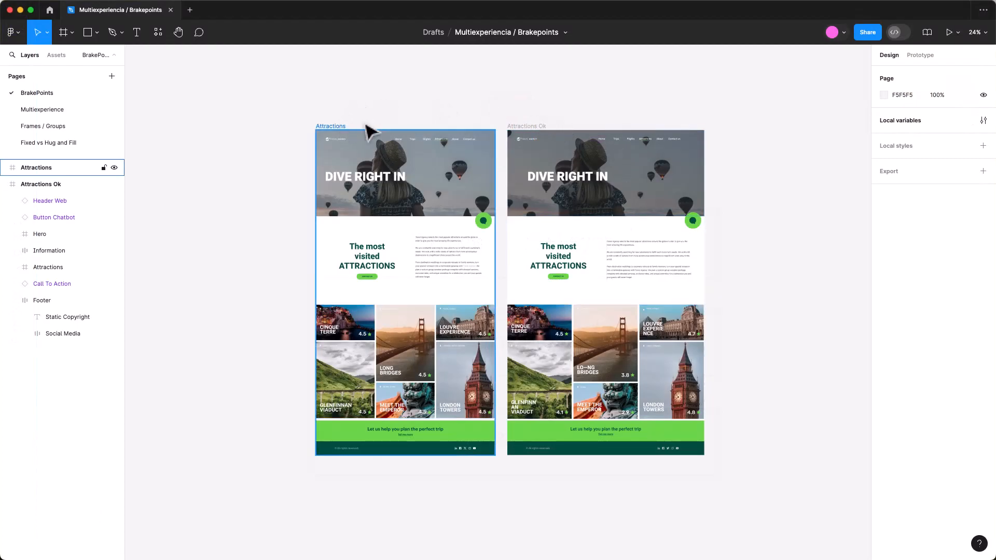
# - Try widening the Attractions Ok frame to 2115 to test how its content adapts, and undo the resize
pyautogui.click(531, 127)
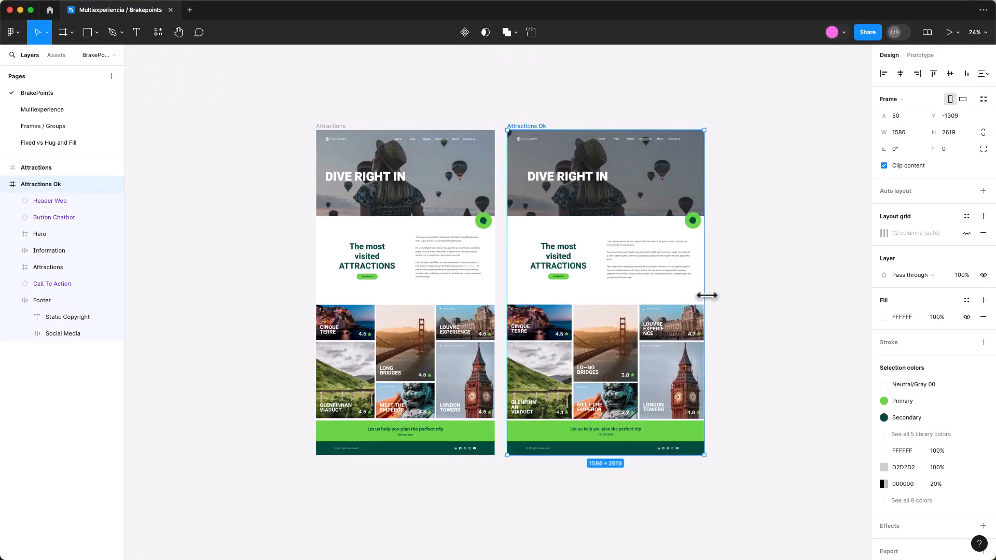
pyautogui.moveTo(708, 294); pyautogui.dragTo(770, 292)
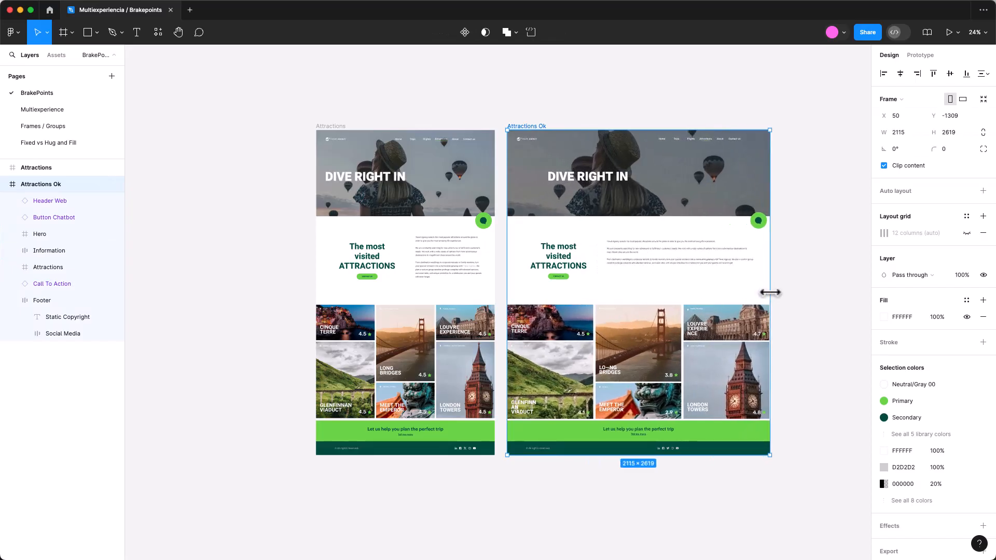
pyautogui.press('super+z')
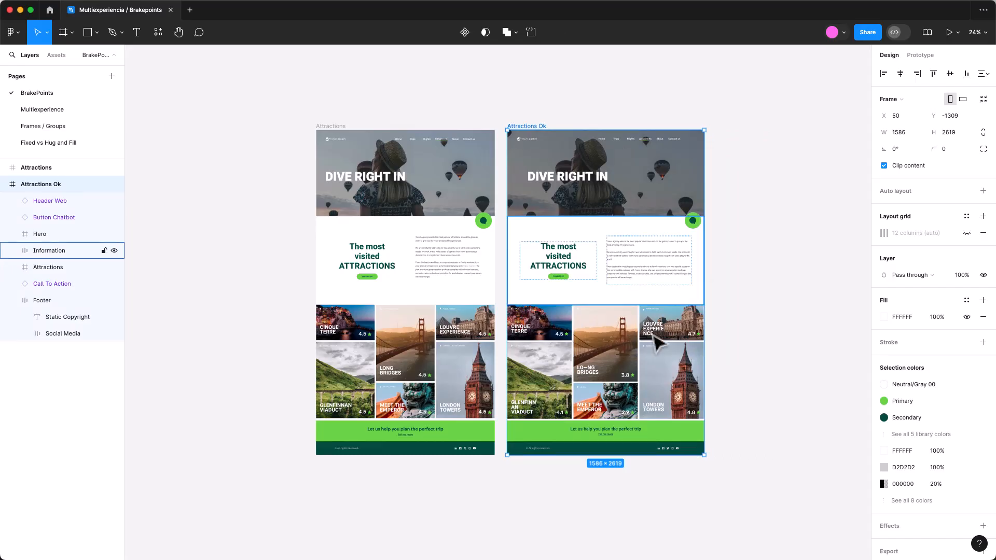
# - Set the footer's Social Media frame in Attractions Ok to Fill container horizontally, and align its icons to the right, vertically centred
pyautogui.hscroll(3, 656, 337)
pyautogui.scroll(-1, 655, 337)
pyautogui.hscroll(3, 657, 343)
pyautogui.scroll(5, 614, 349)
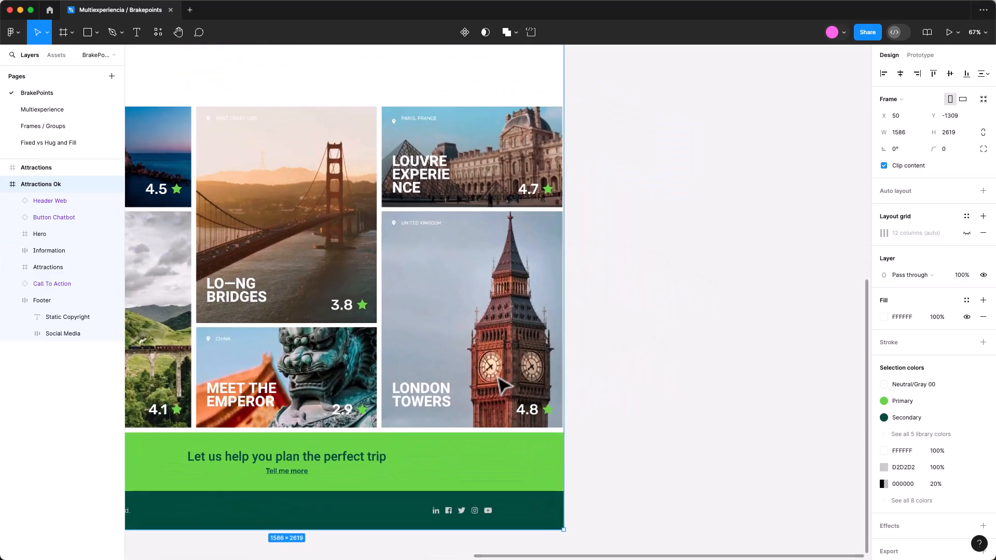
pyautogui.moveTo(551, 364); pyautogui.dragTo(708, 384)
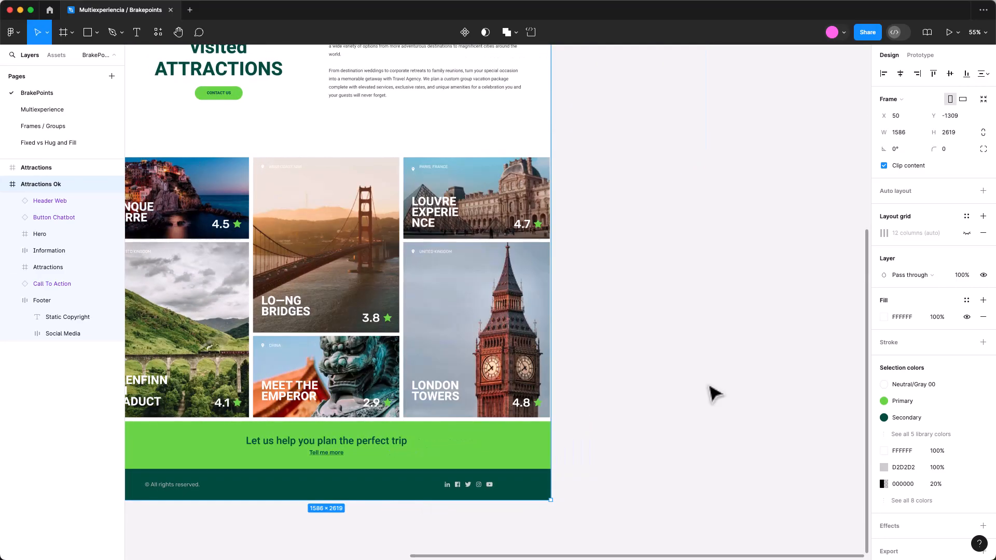
pyautogui.click(711, 394)
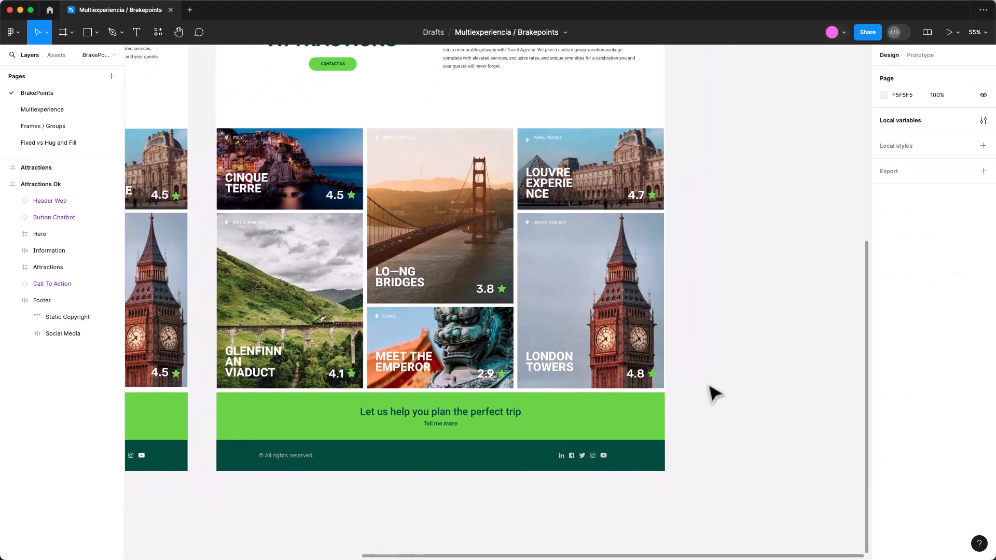
pyautogui.click(651, 462)
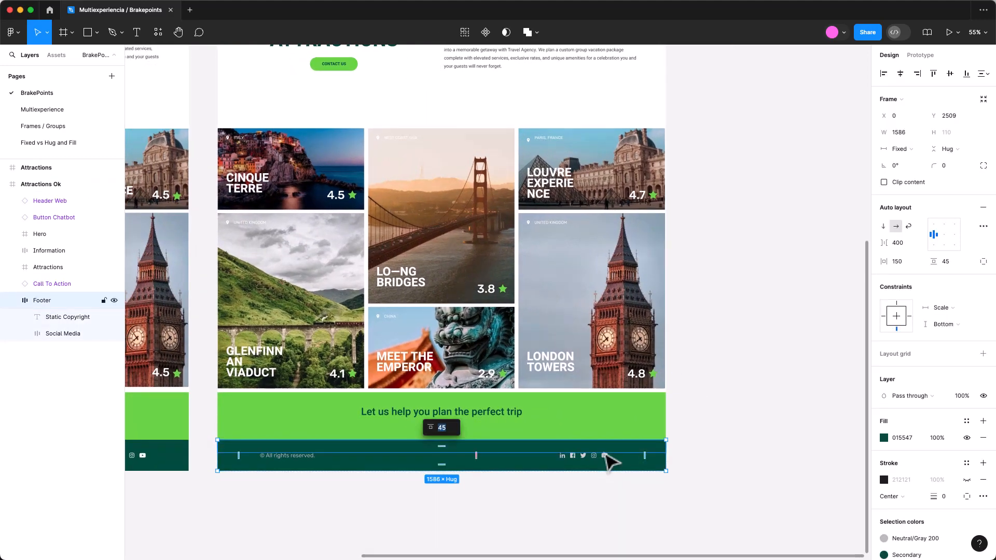
pyautogui.click(605, 456)
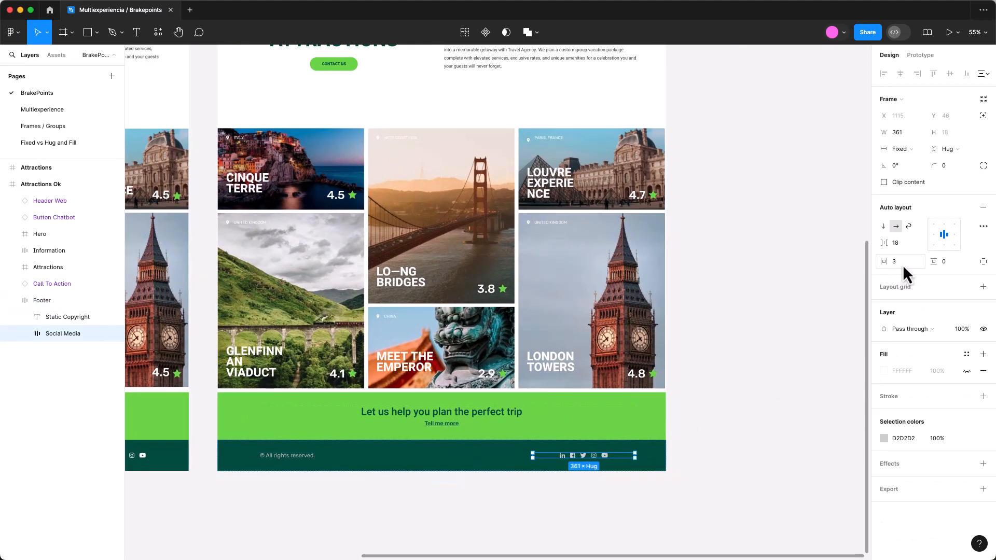
pyautogui.click(912, 148)
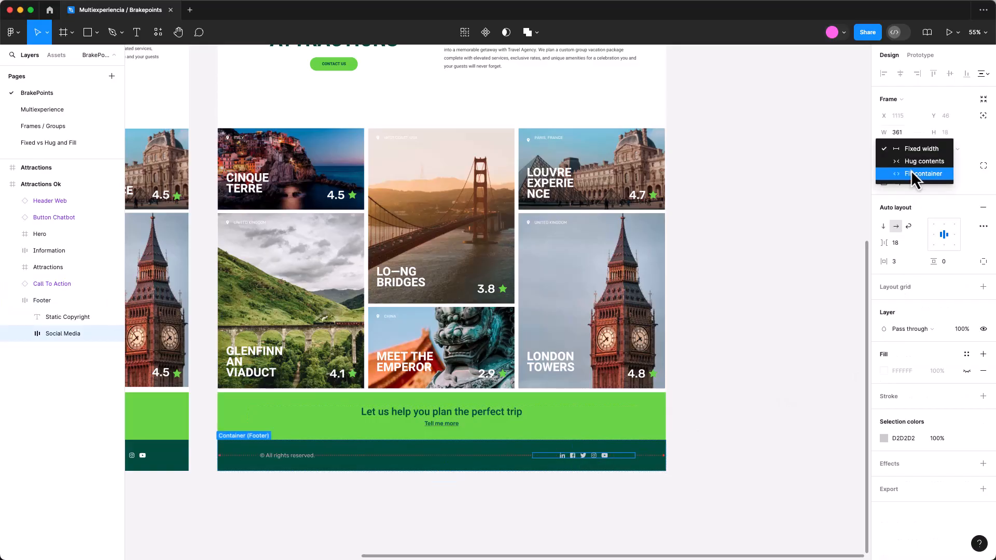
pyautogui.click(911, 173)
pyautogui.click(957, 236)
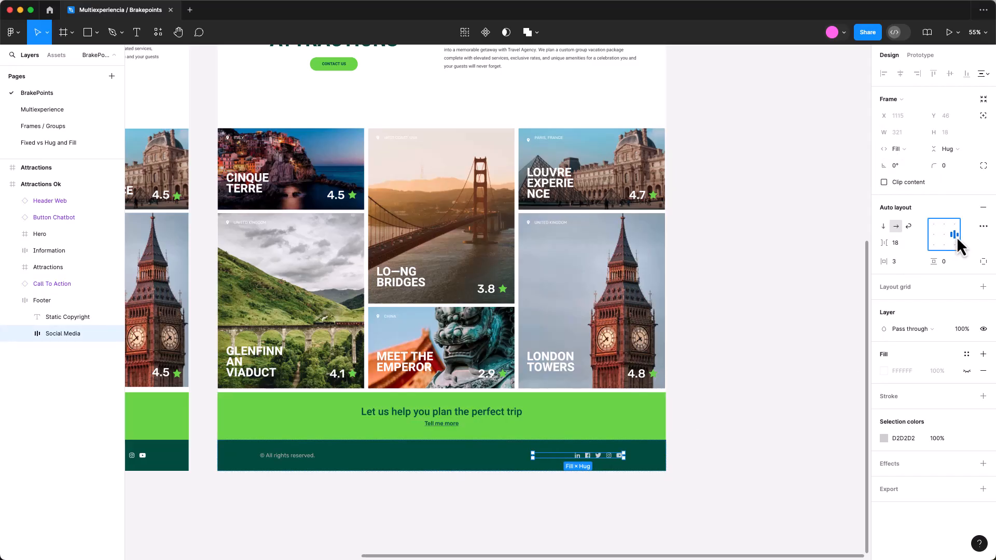
# - Check the footer's auto layout and constraint settings, and review the whole Attractions Ok page
pyautogui.click(397, 444)
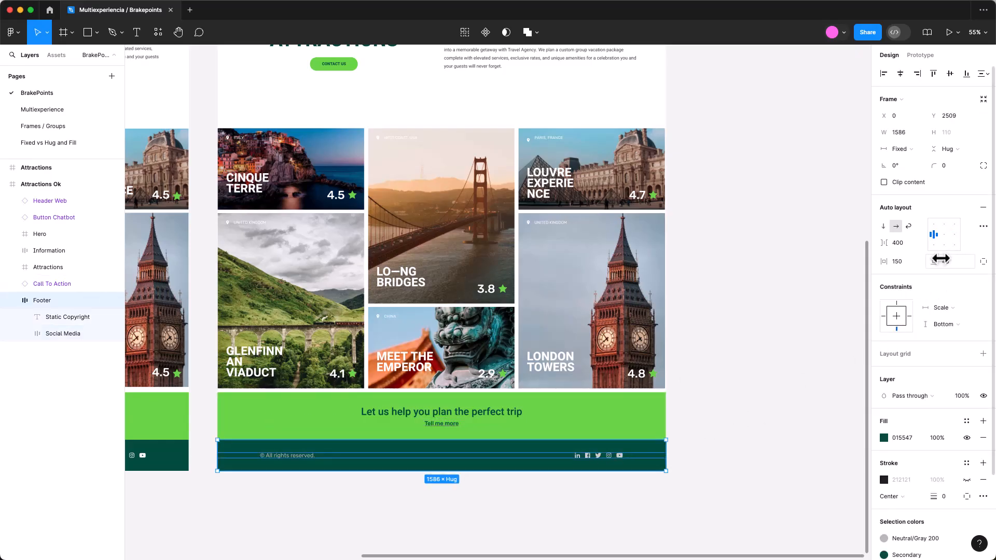
pyautogui.scroll(-3, 779, 298)
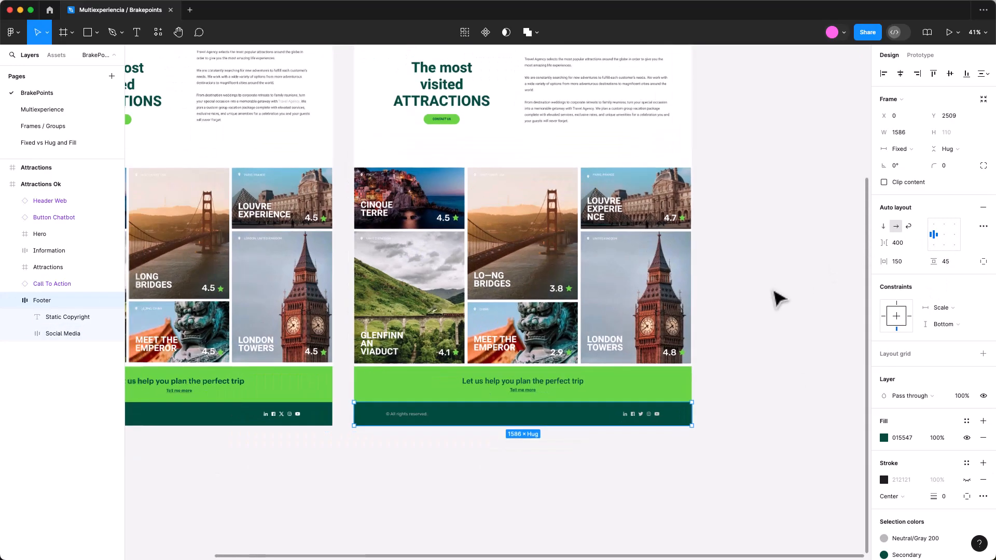
pyautogui.scroll(5, 780, 299)
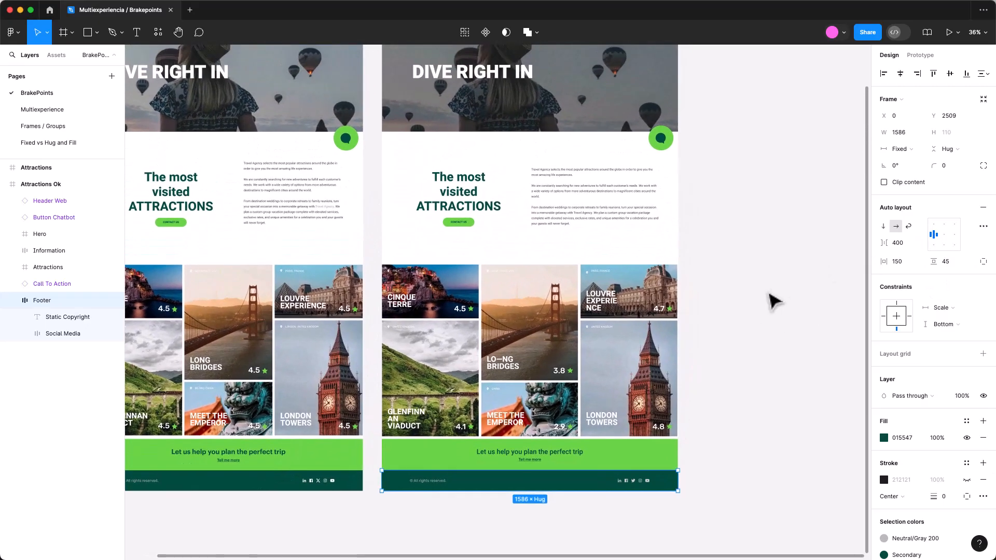
pyautogui.scroll(-3, 779, 299)
pyautogui.hscroll(1, 775, 300)
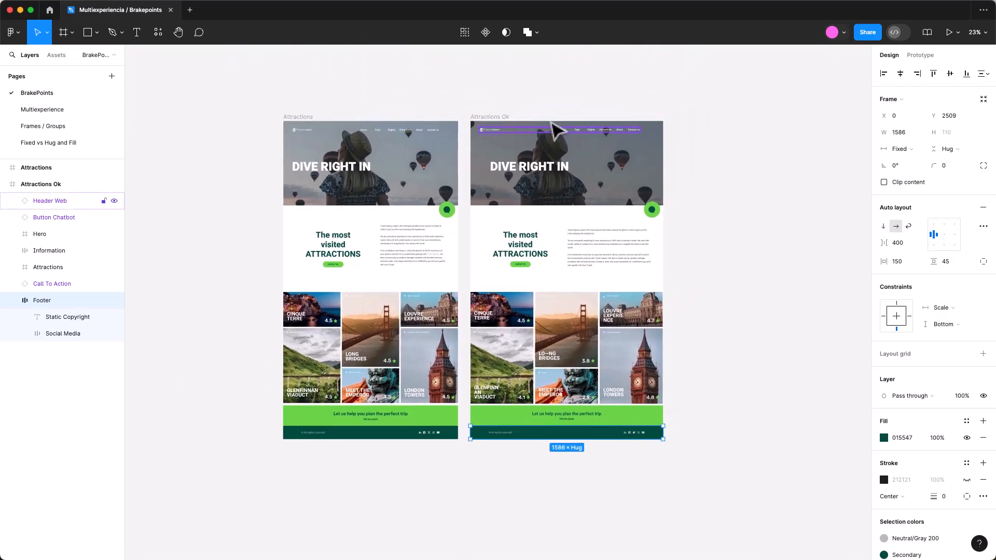
pyautogui.click(499, 117)
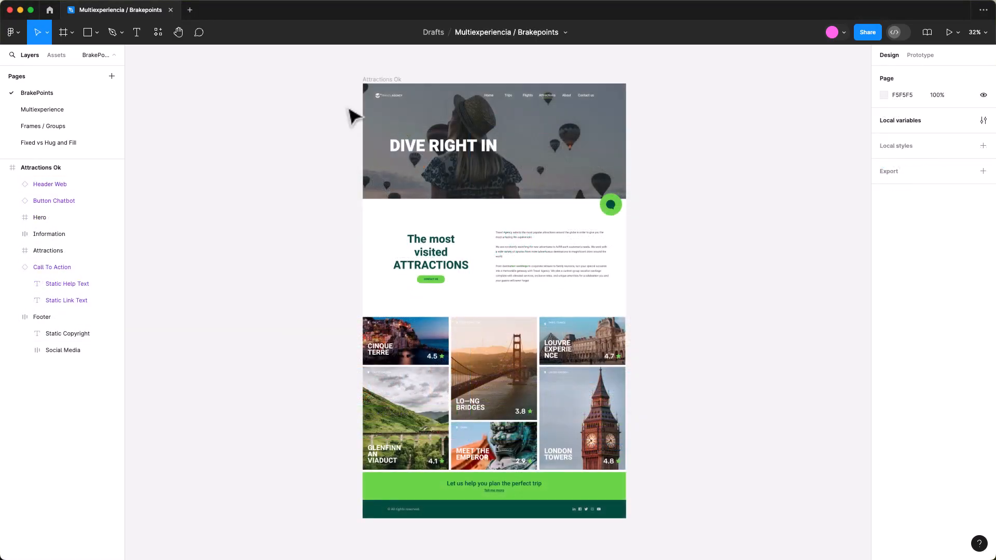
# - Examine the Call To Action banner's constraints and its help text's resizing, and measure the text's distances to the banner edges
pyautogui.click(371, 80)
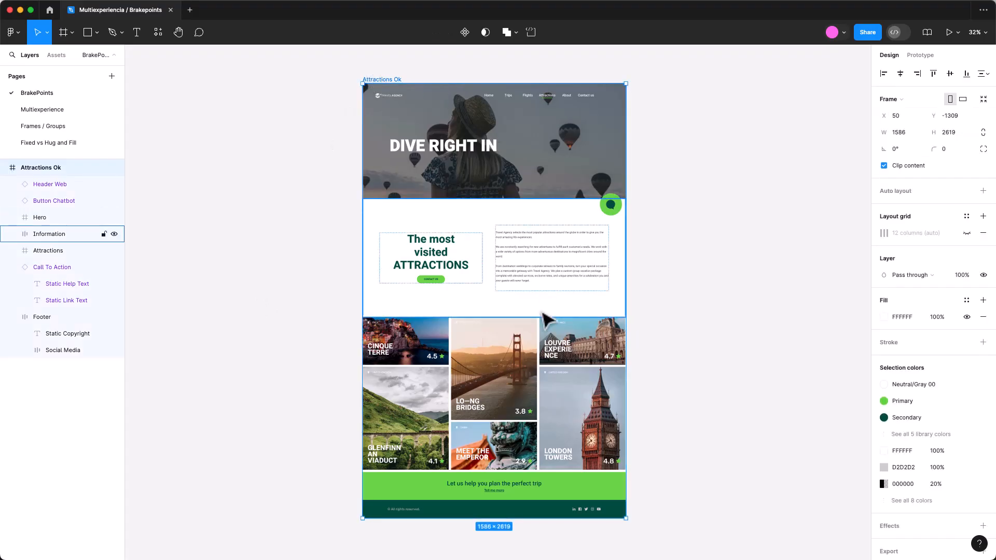
pyautogui.click(553, 483)
pyautogui.scroll(5, 550, 485)
pyautogui.scroll(-2, 542, 485)
pyautogui.hscroll(-1, 542, 485)
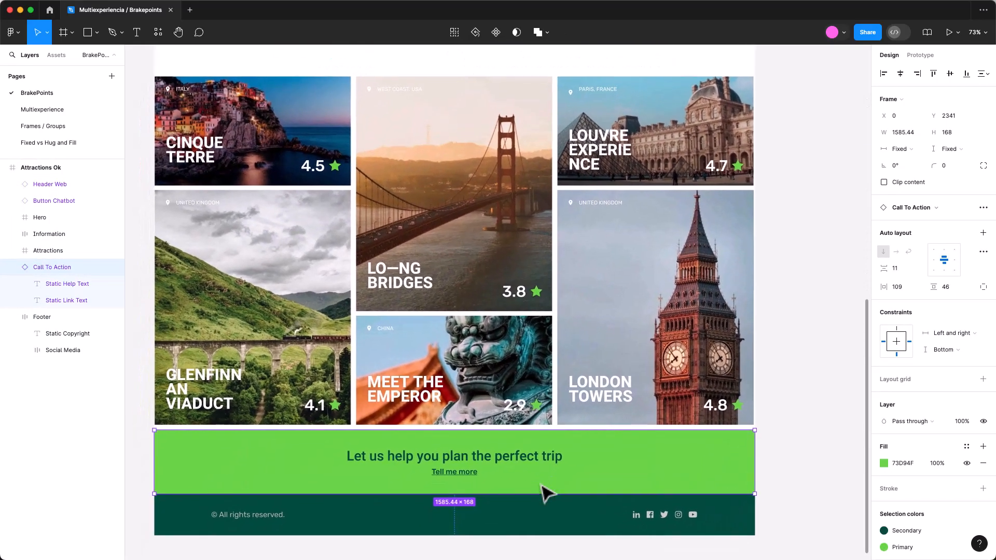
pyautogui.click(551, 451)
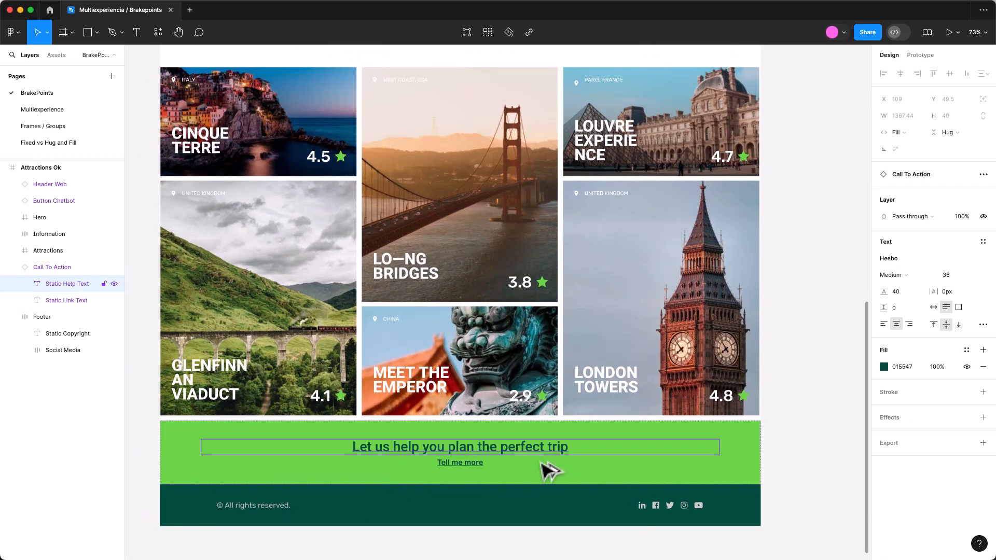
pyautogui.press('alt')
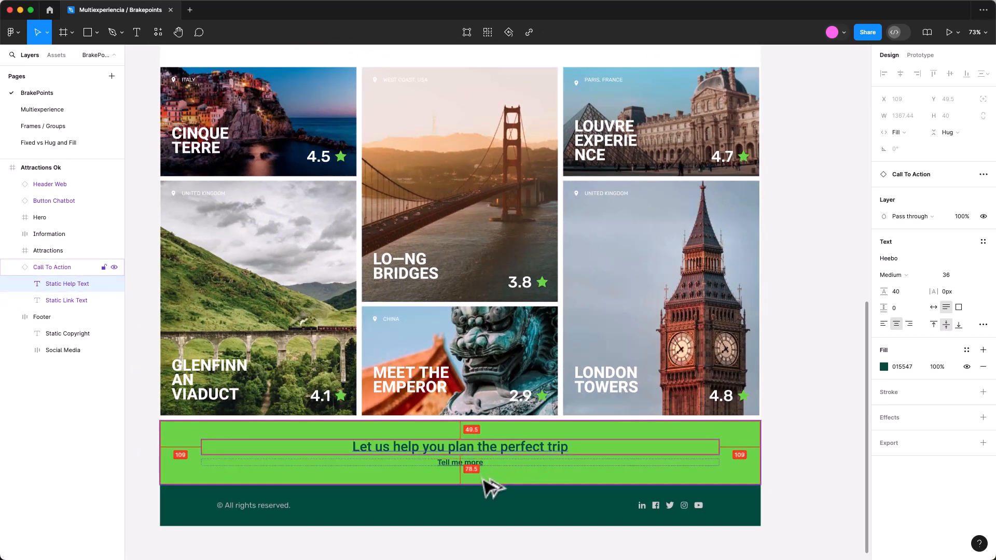